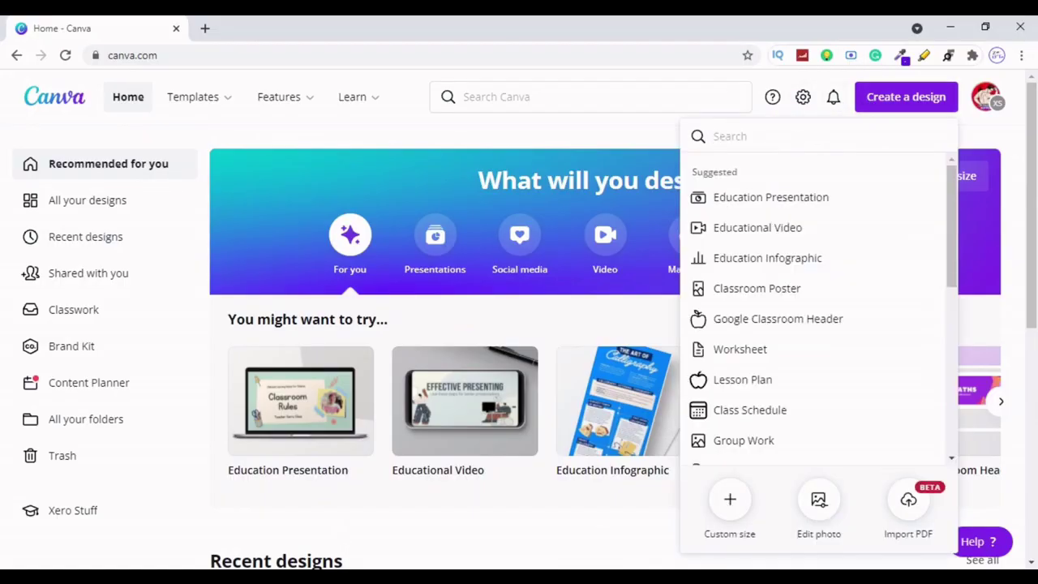
- Search 'instagram' and start a blank square Instagram Post design
text(i)
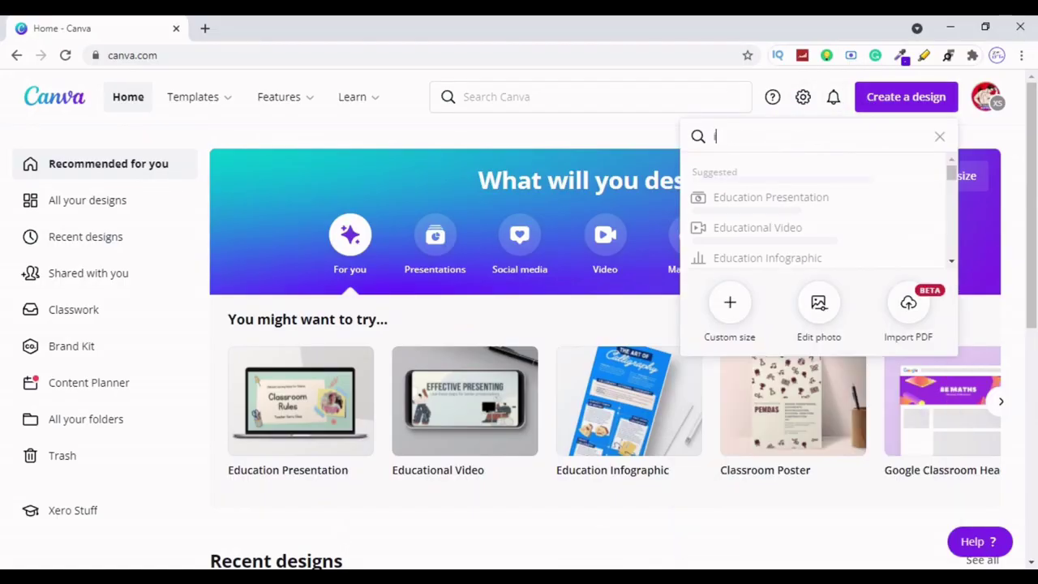
text(nstagram)
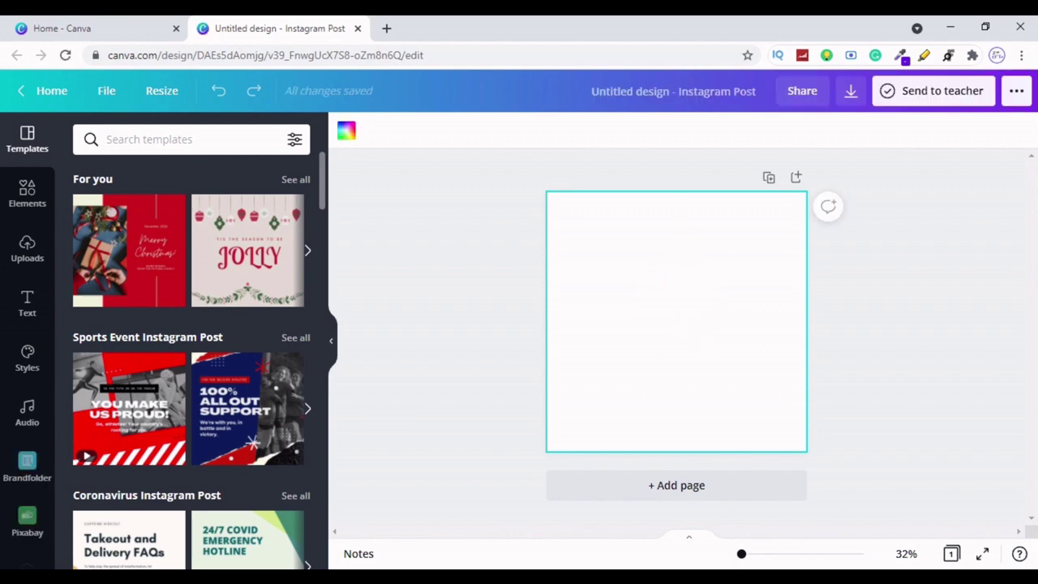
- Search the Elements library for 'grass'
click(28, 199)
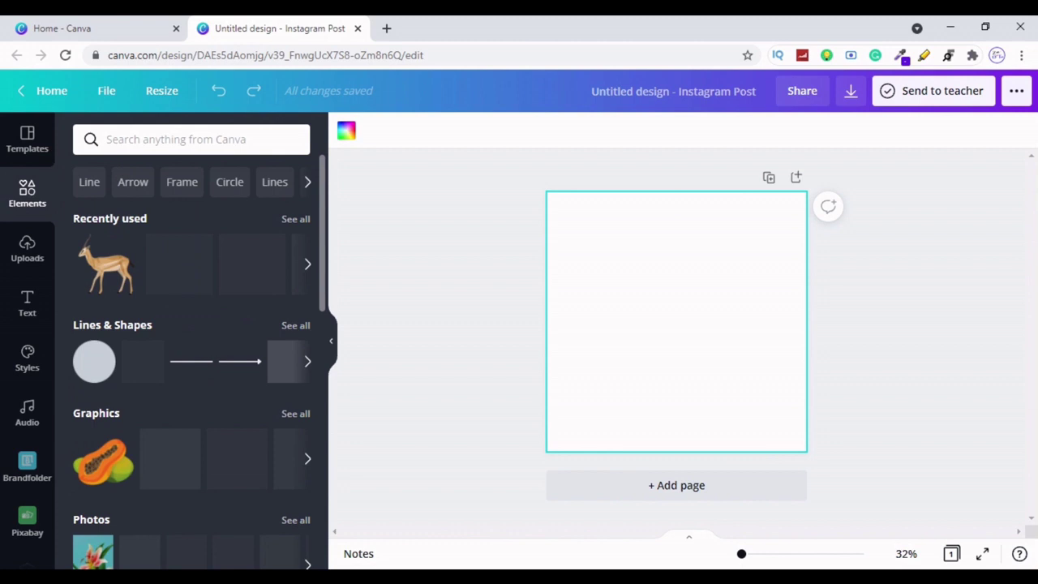
click(191, 140)
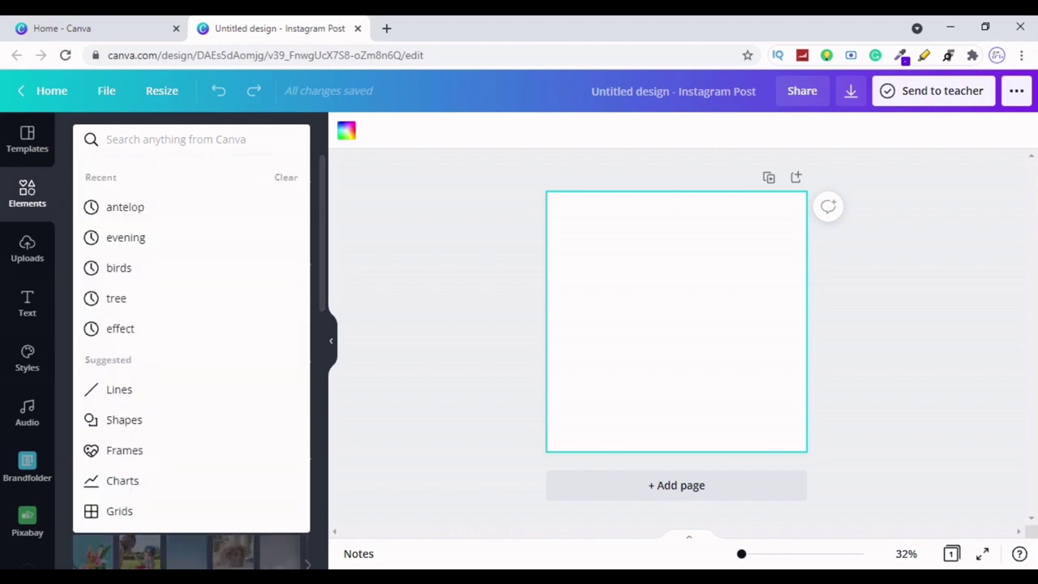
text(gra)
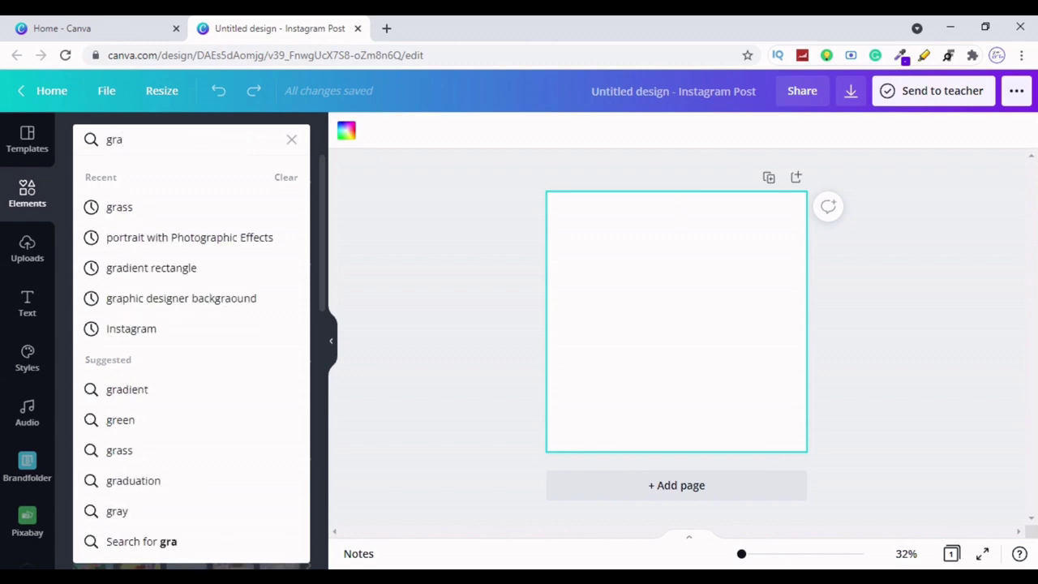
text(ss)
key(Return)
click(187, 140)
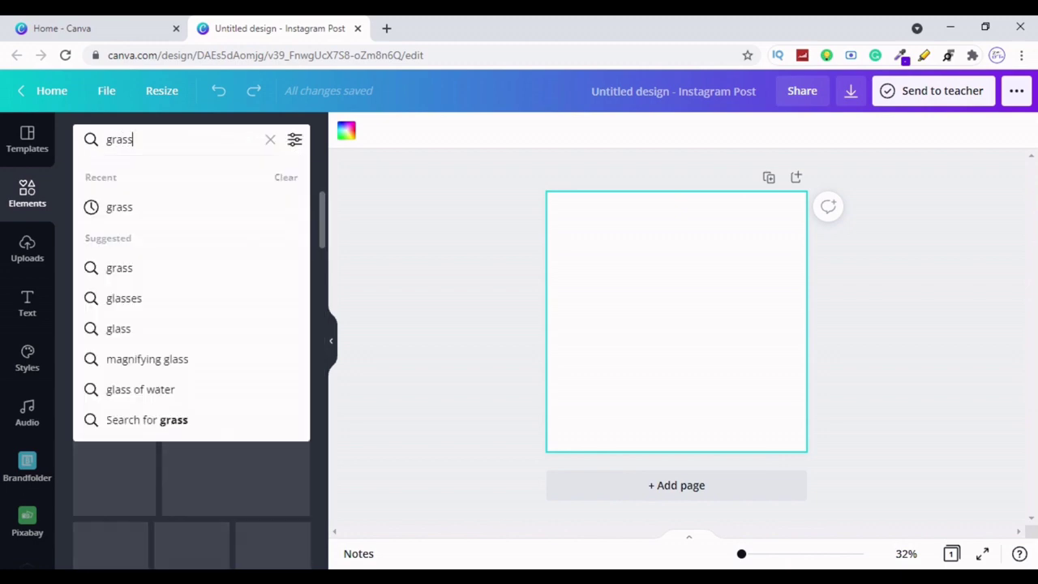
click(267, 123)
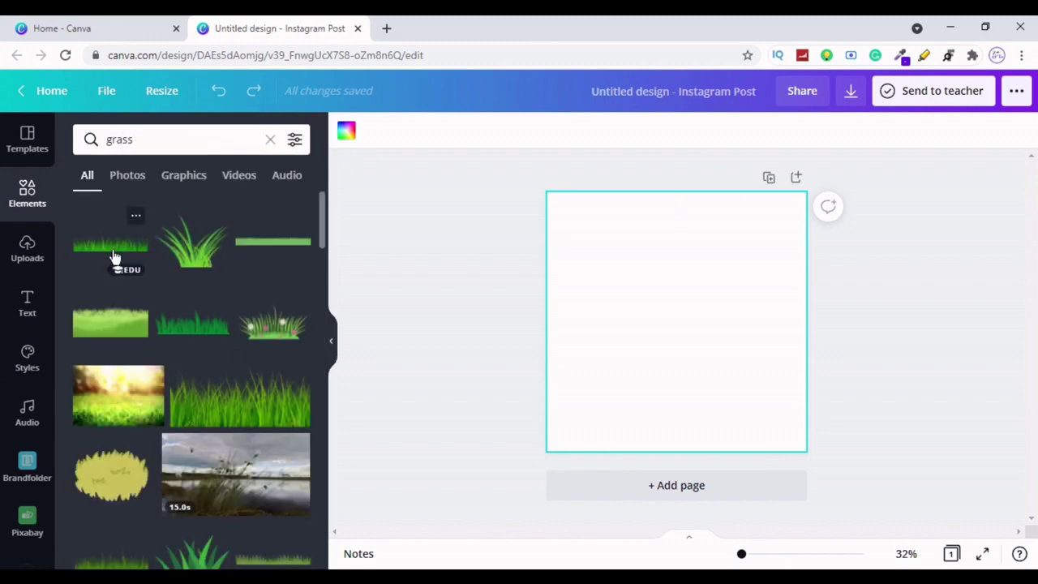
- Add the grass strip graphic and place it at the page's bottom-left corner
click(186, 333)
mouse_move(683, 326)
mouse_down()
mouse_move(604, 414)
mouse_move(597, 436)
mouse_up()
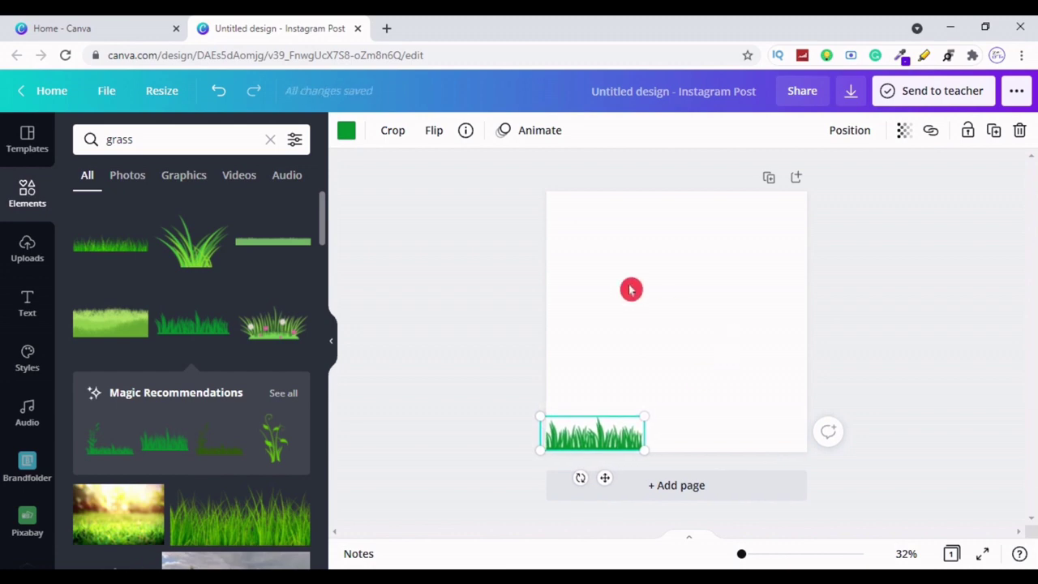
click(420, 376)
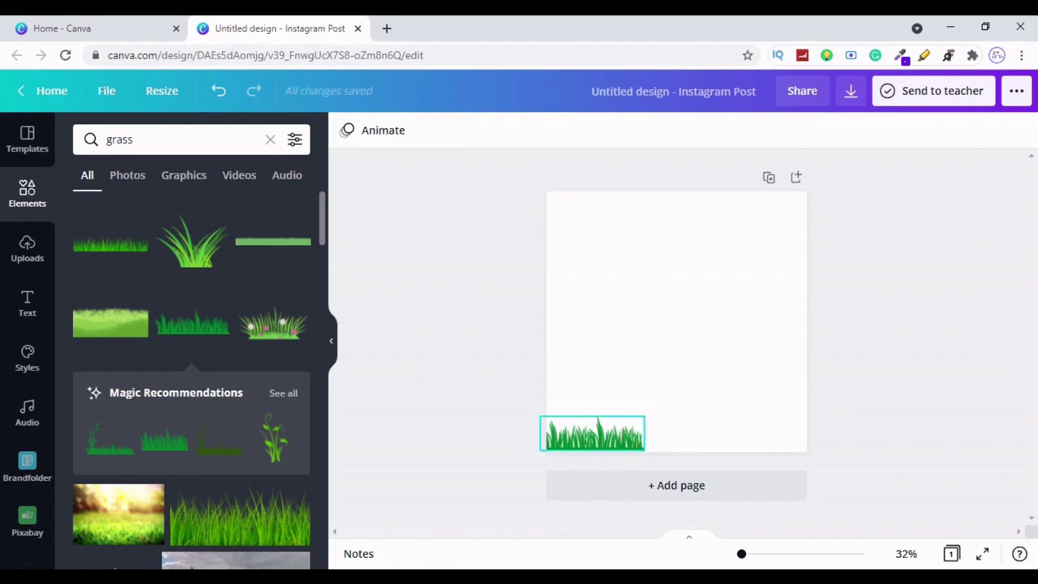
click(626, 443)
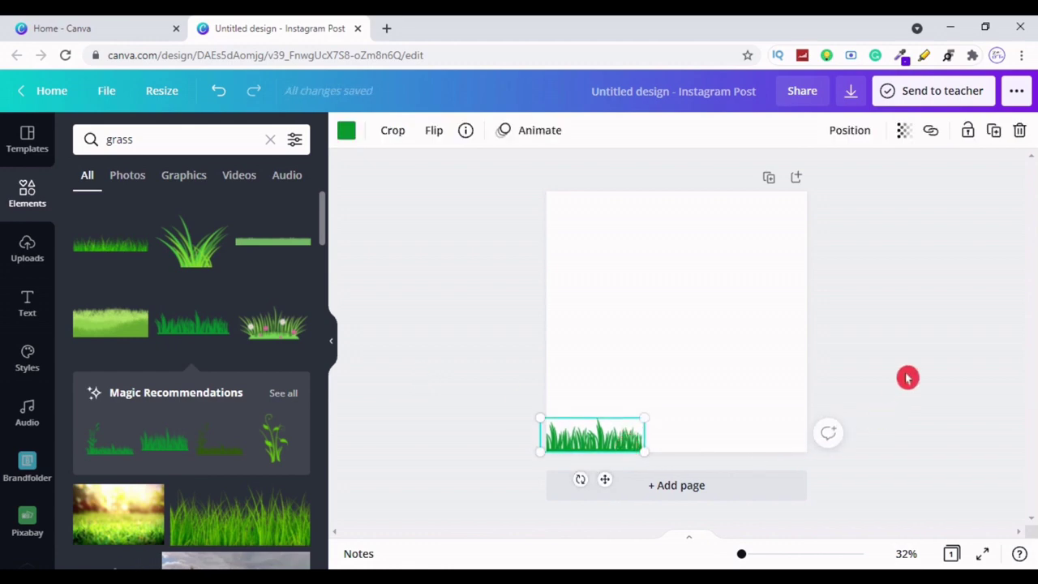
click(882, 323)
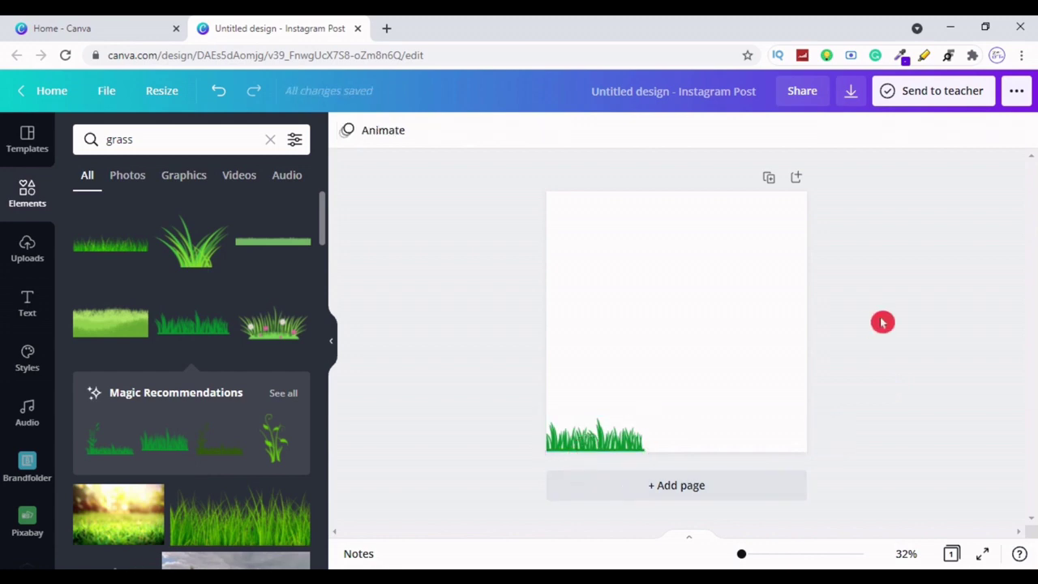
click(589, 433)
- Make two grass copies and line them up gaplessly along the bottom edge
click(994, 133)
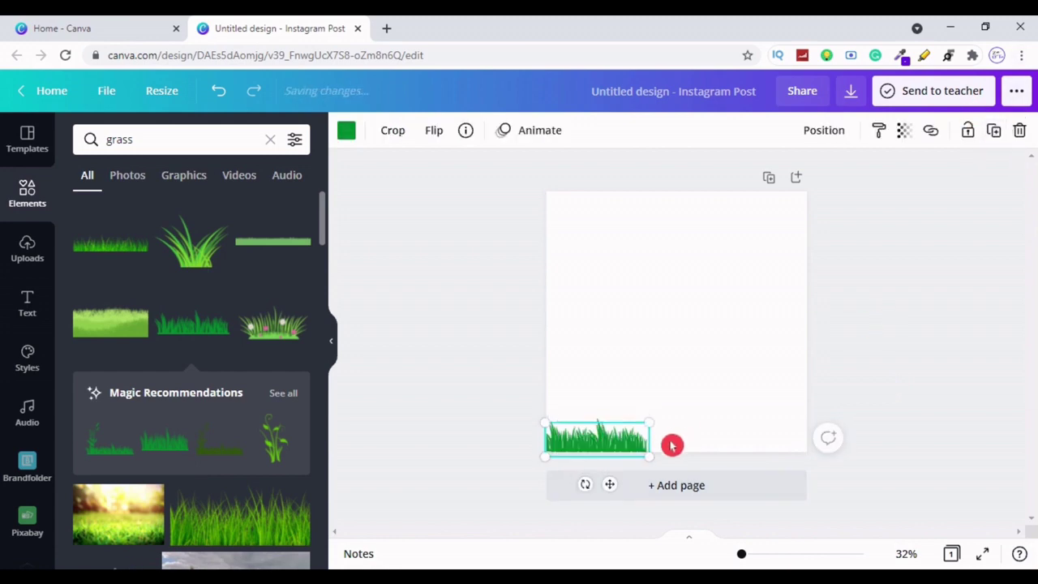
drag(609, 440, 701, 430)
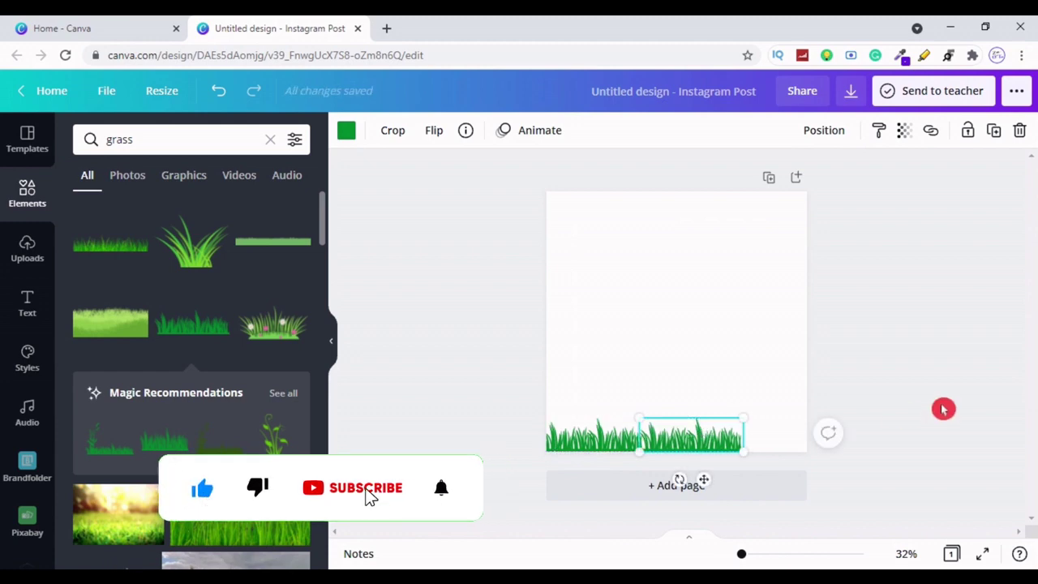
click(994, 131)
drag(726, 447, 811, 435)
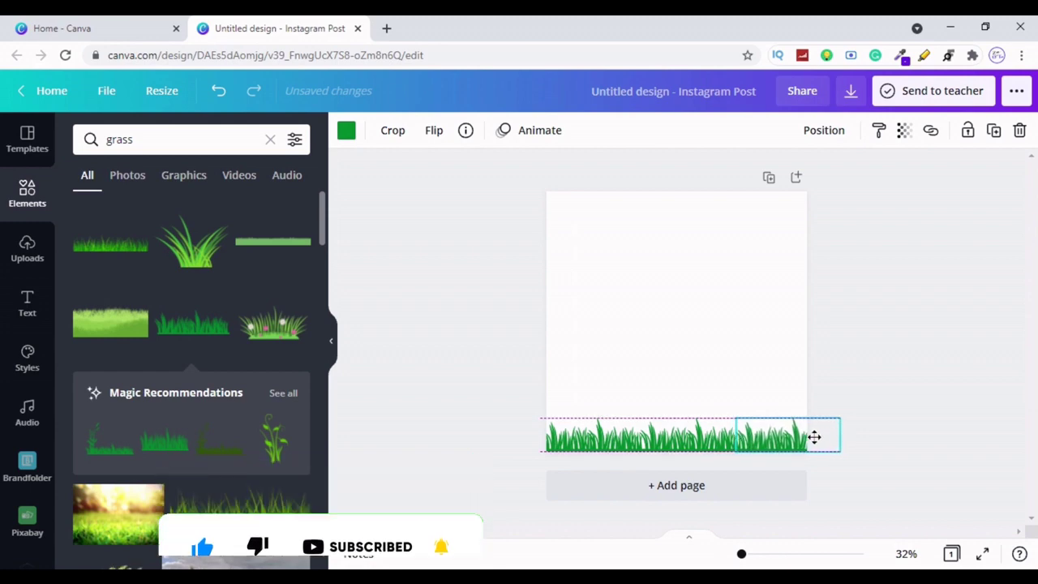
click(957, 365)
click(626, 464)
click(679, 447)
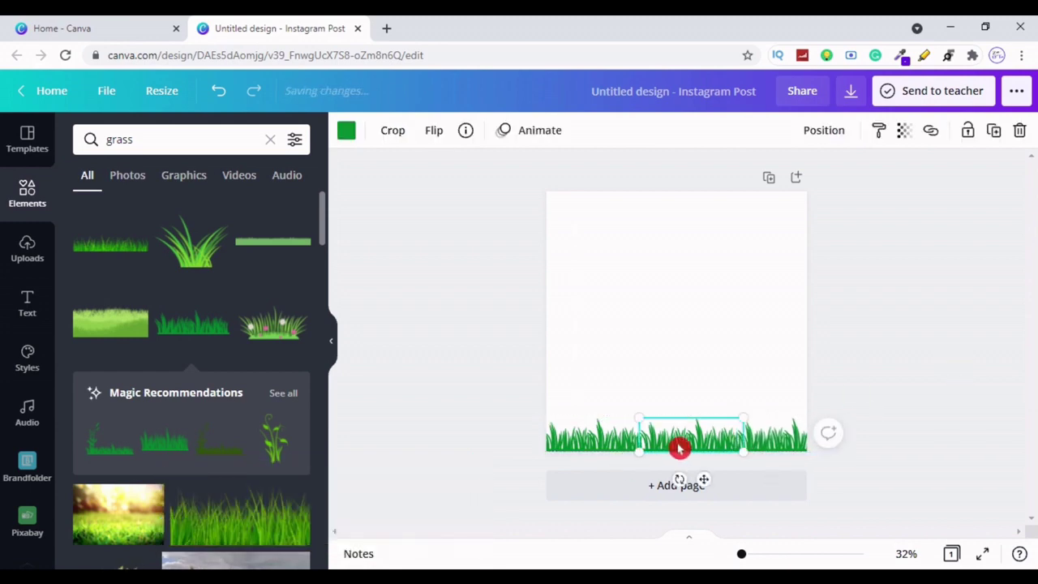
drag(679, 447, 750, 439)
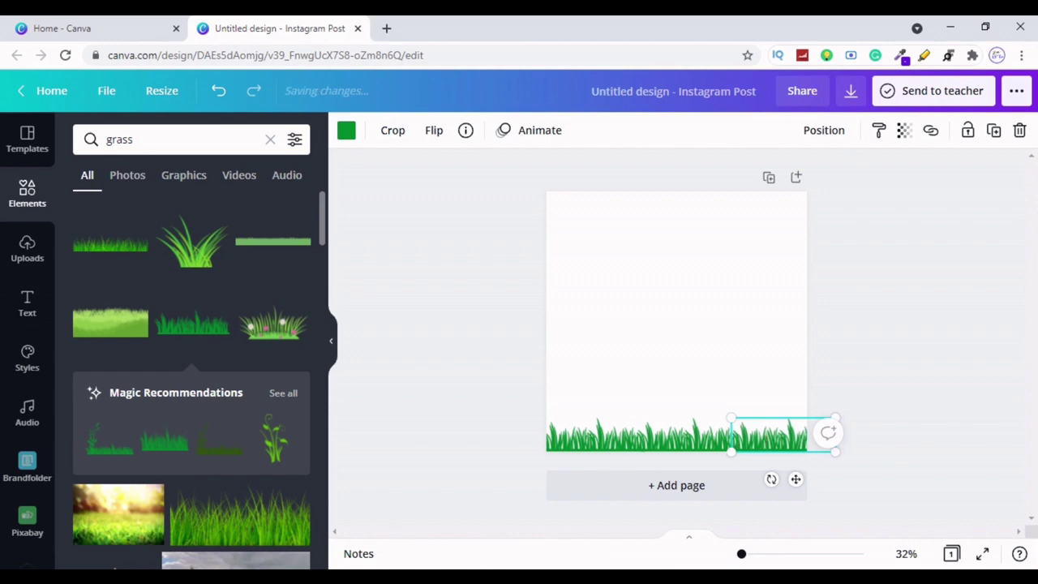
click(898, 347)
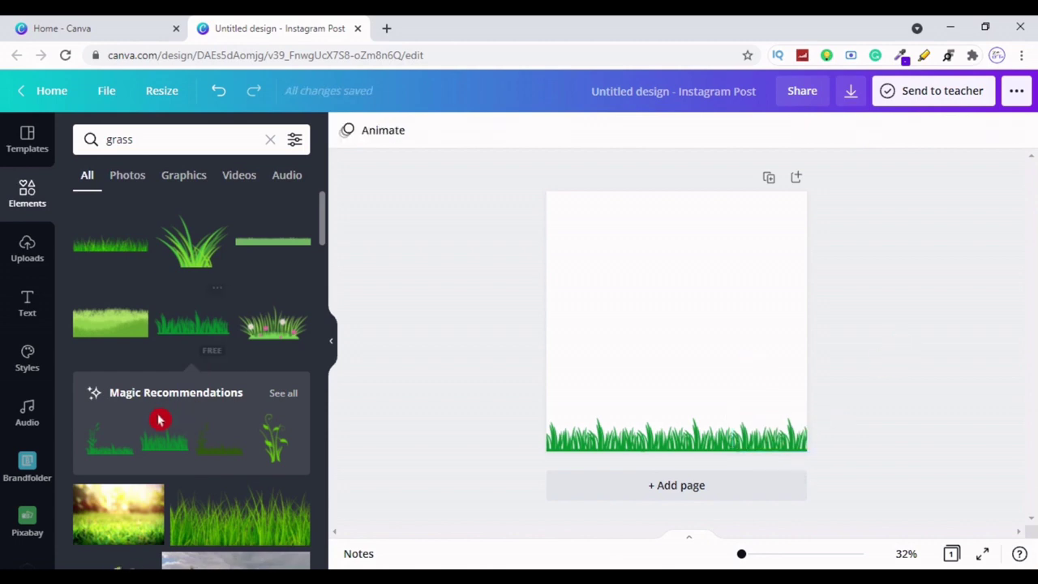
- Add the recommended plant clump, flip it horizontally, and set it on the bottom-left grass
click(99, 451)
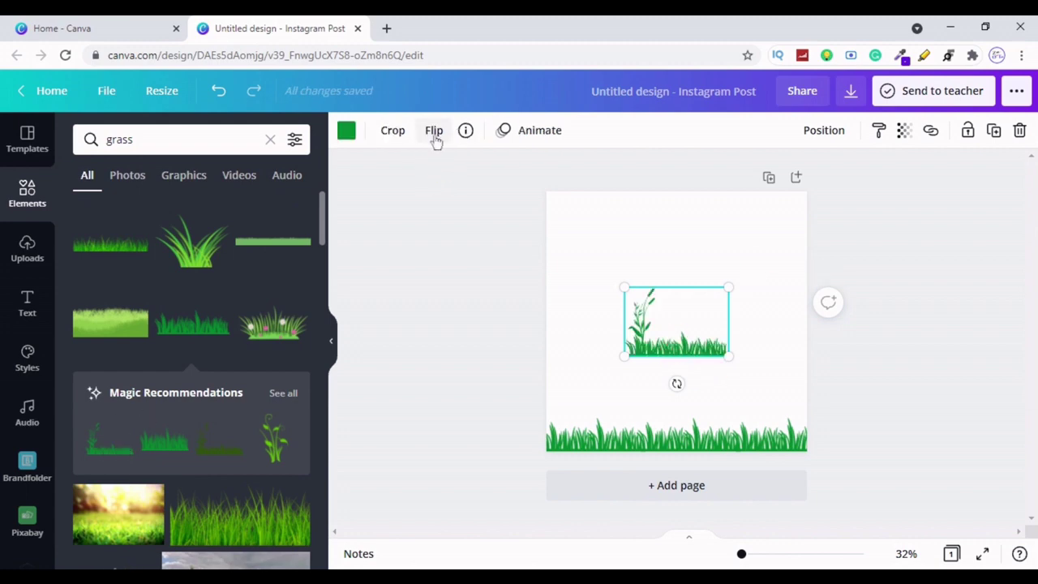
click(434, 132)
click(441, 169)
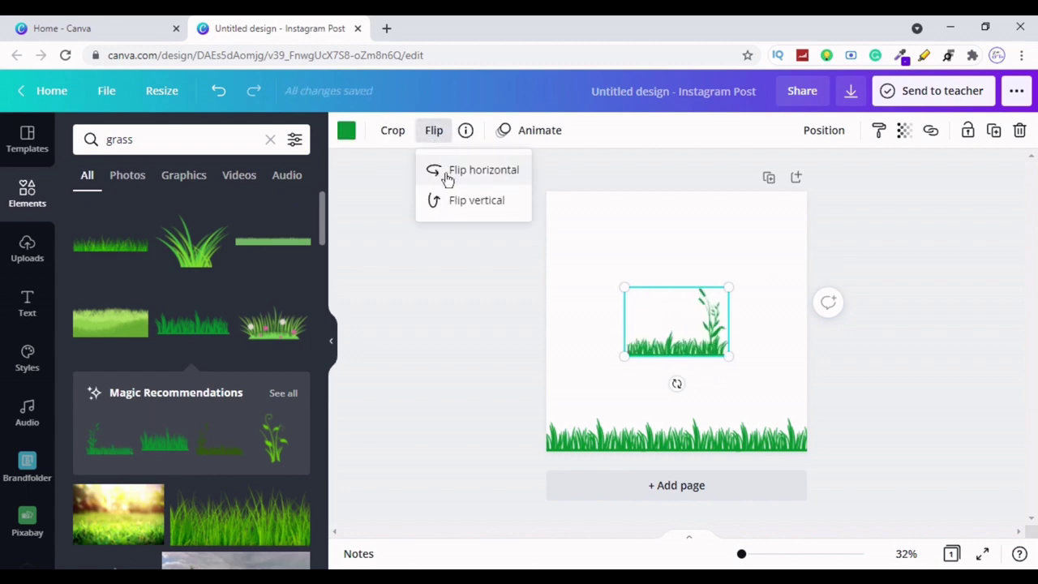
mouse_move(679, 331)
mouse_down()
mouse_move(649, 418)
mouse_move(658, 411)
mouse_move(599, 412)
mouse_up()
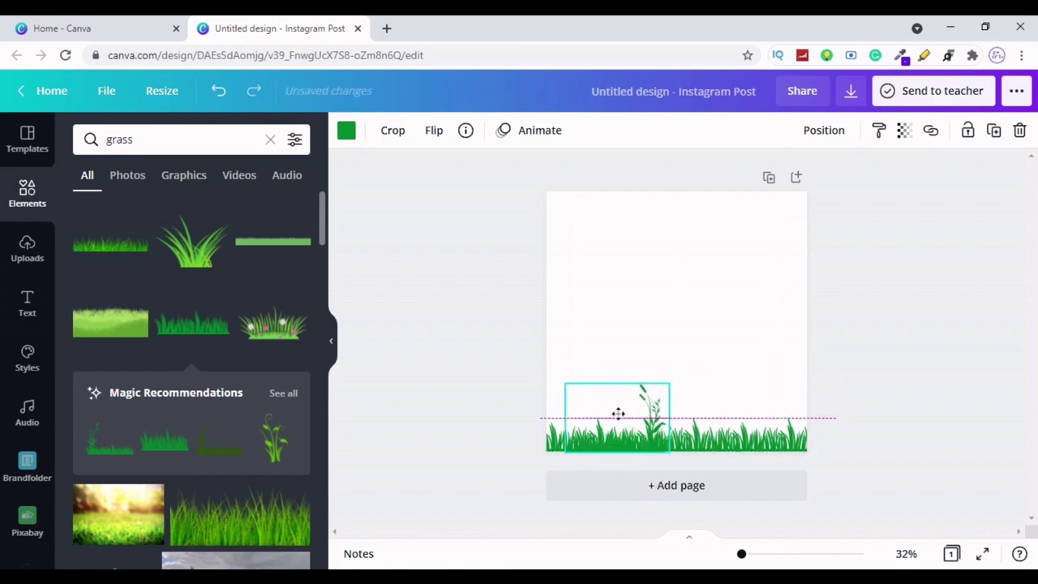
- Duplicate the plant clump twice, placing copies at the middle and right edge
click(993, 132)
drag(594, 442, 678, 429)
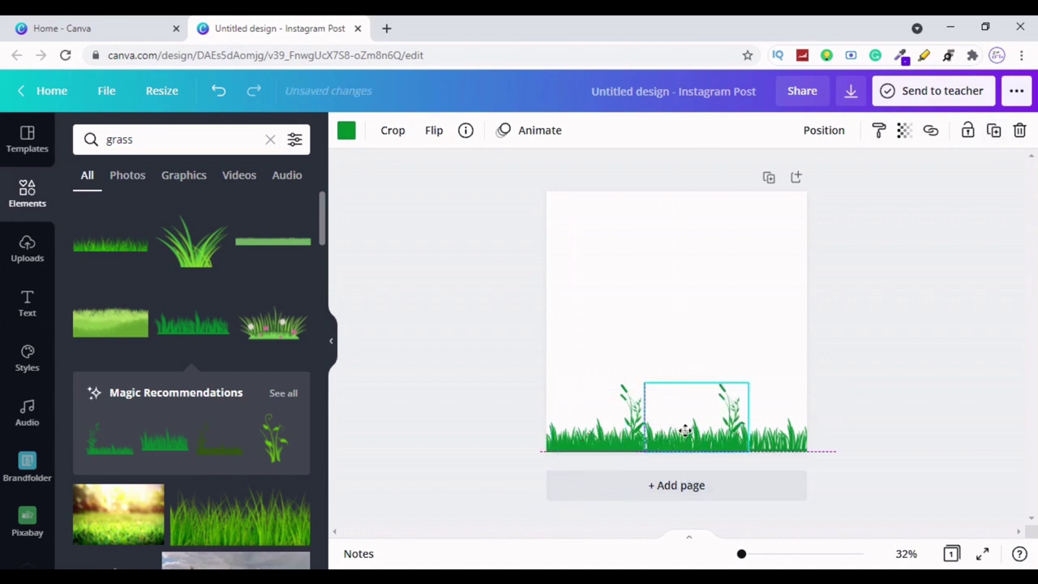
click(937, 357)
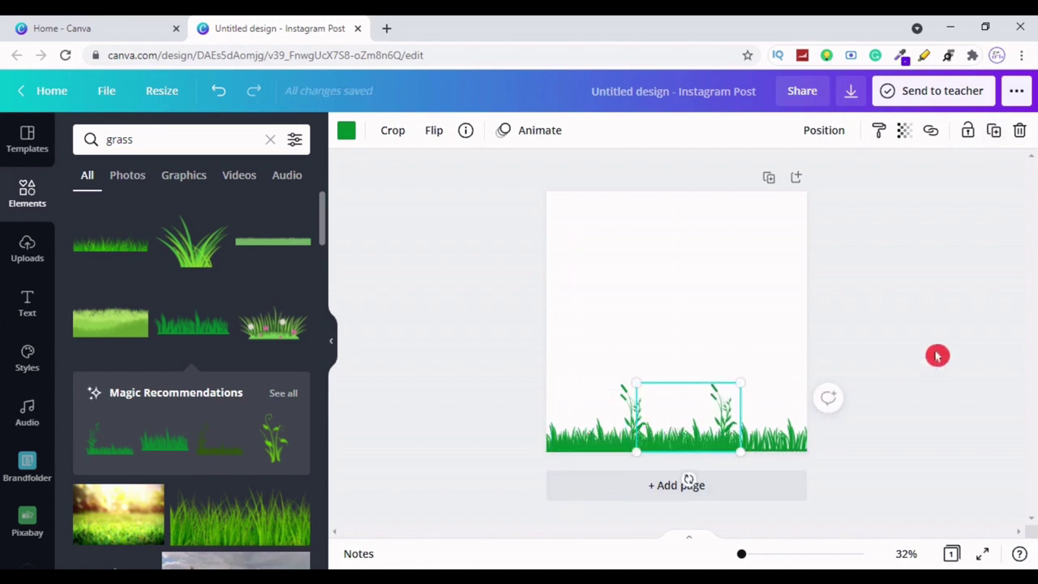
click(991, 134)
drag(696, 440, 765, 426)
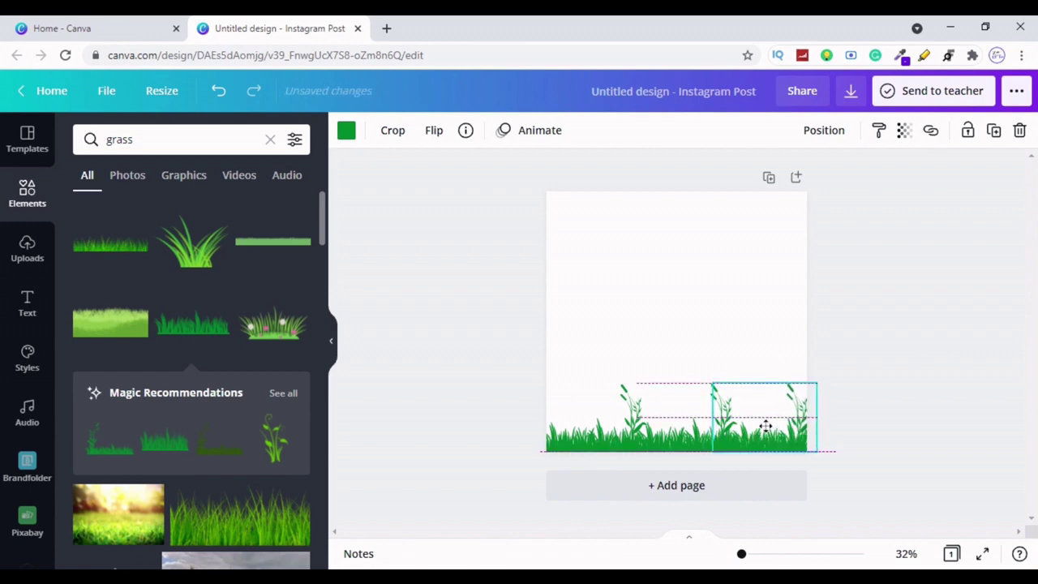
click(762, 511)
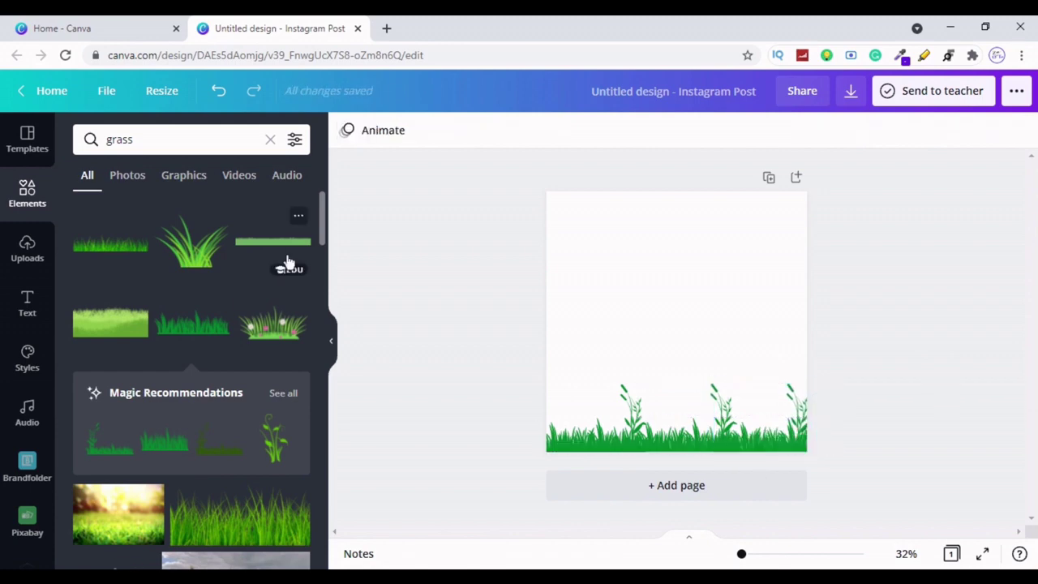
click(270, 141)
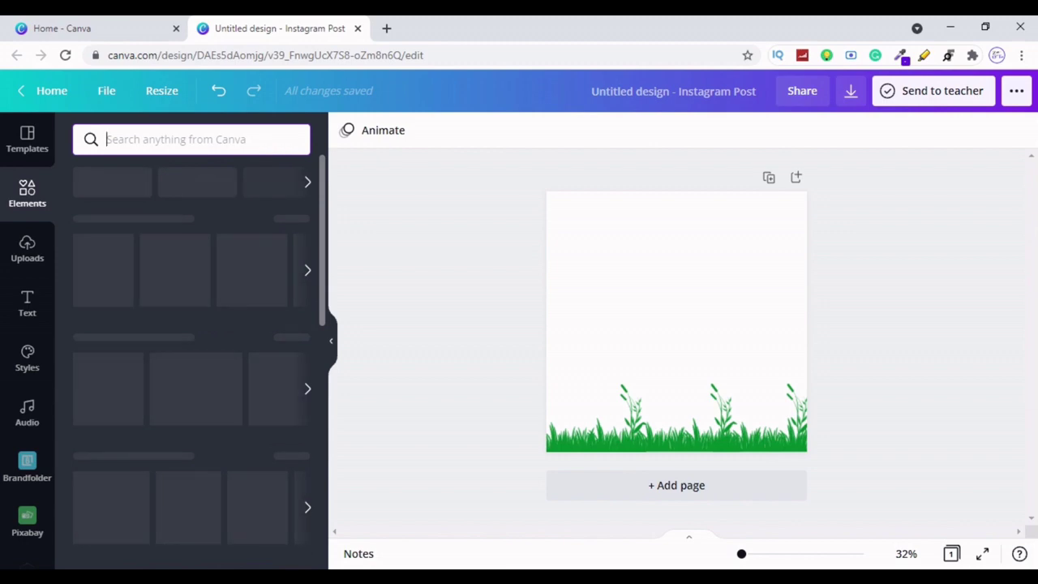
- Search elements for 'tree' and place the leafy green tree onto the grass
text(tree)
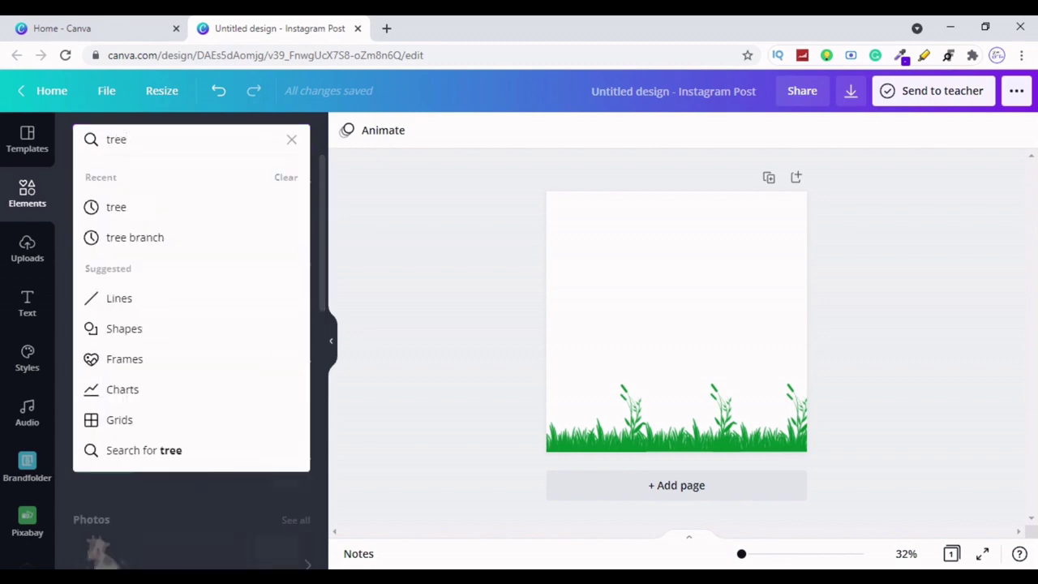
key(Return)
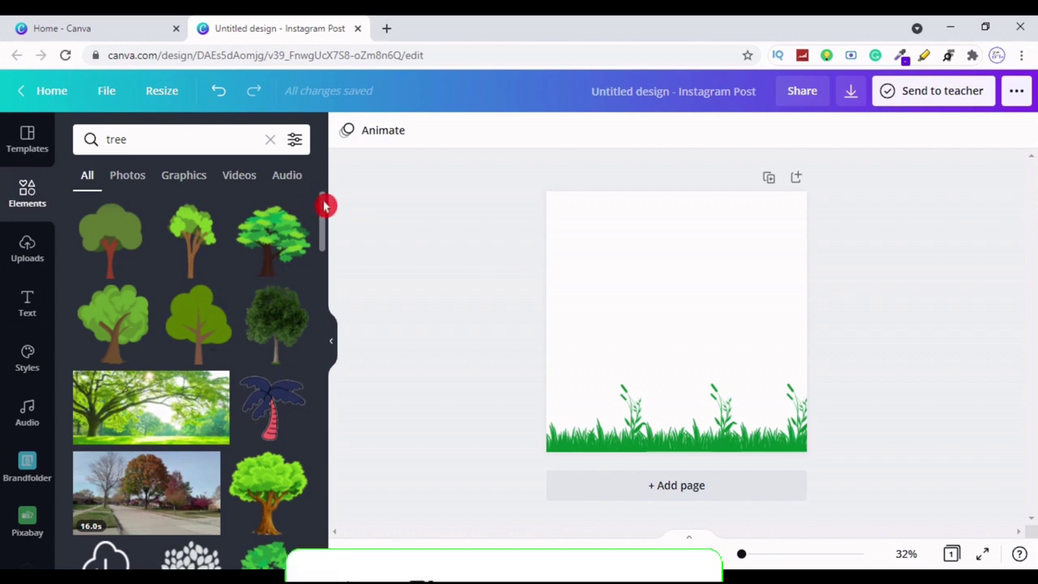
drag(324, 202, 327, 261)
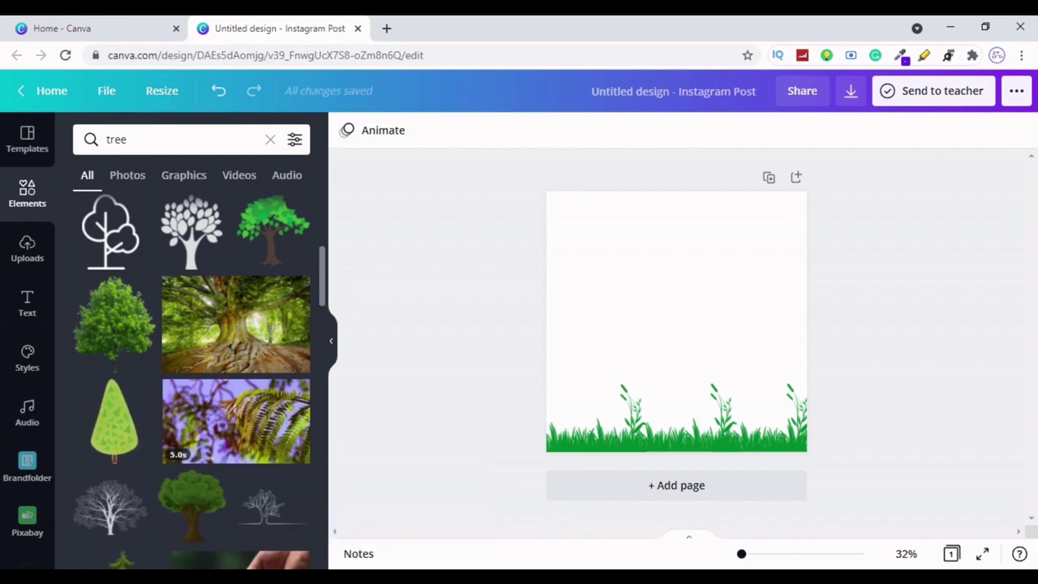
drag(322, 269, 329, 194)
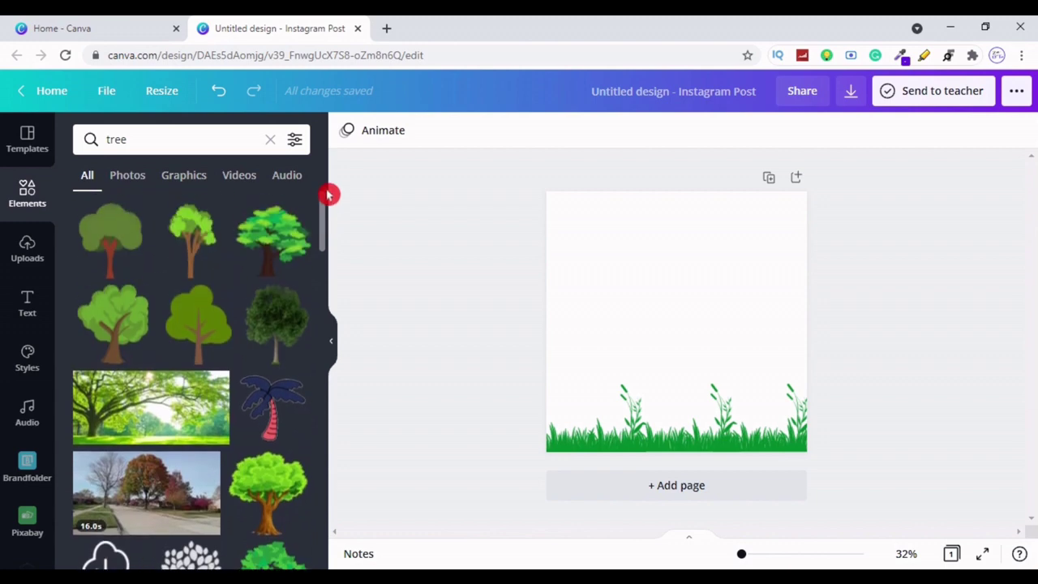
click(273, 239)
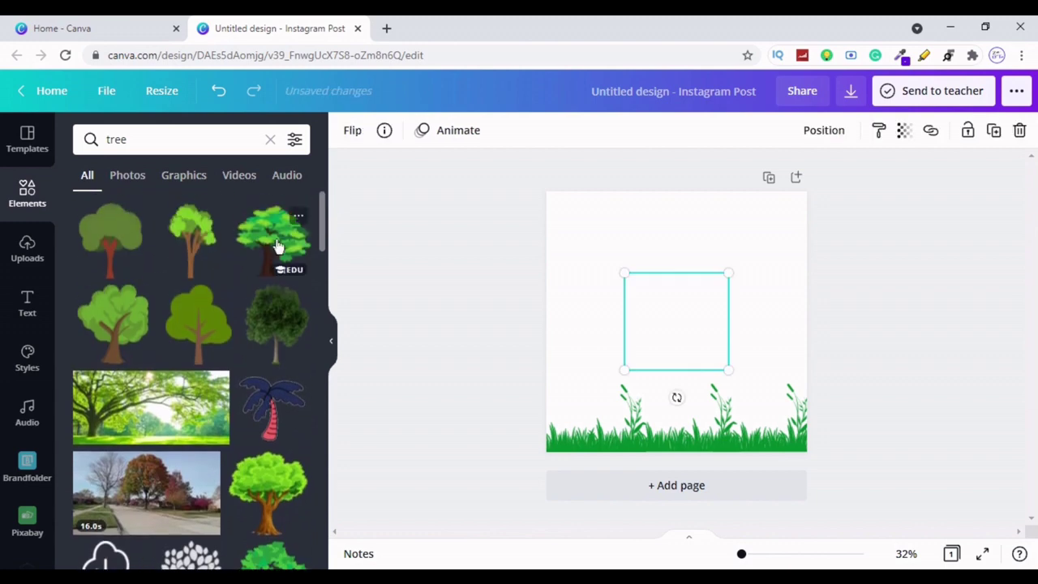
mouse_move(679, 343)
mouse_down()
mouse_move(716, 382)
mouse_move(732, 421)
mouse_up()
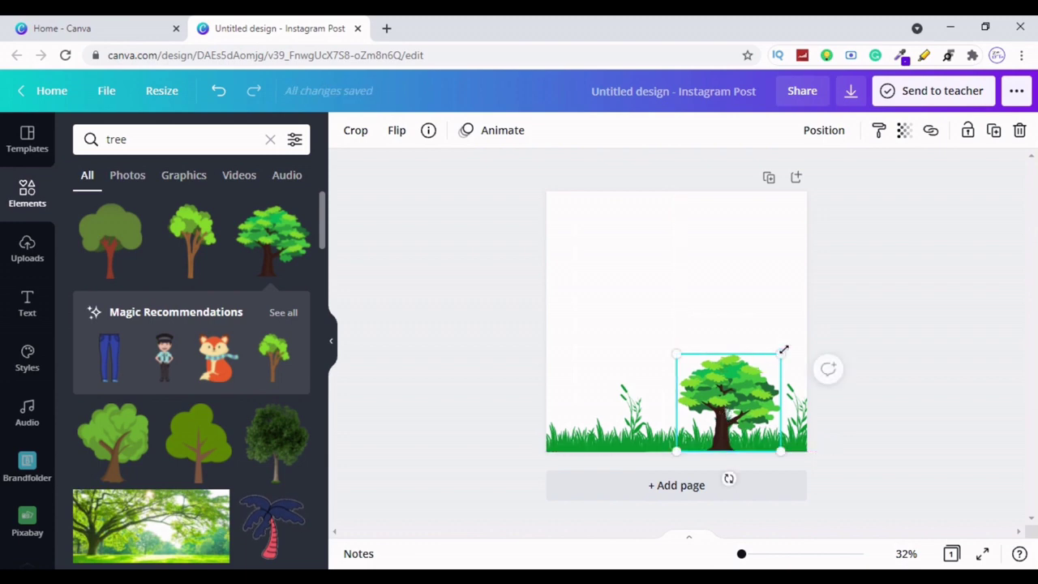
- Enlarge the tree and position it on the page bottom, right of center
drag(780, 355, 861, 278)
drag(743, 364, 697, 364)
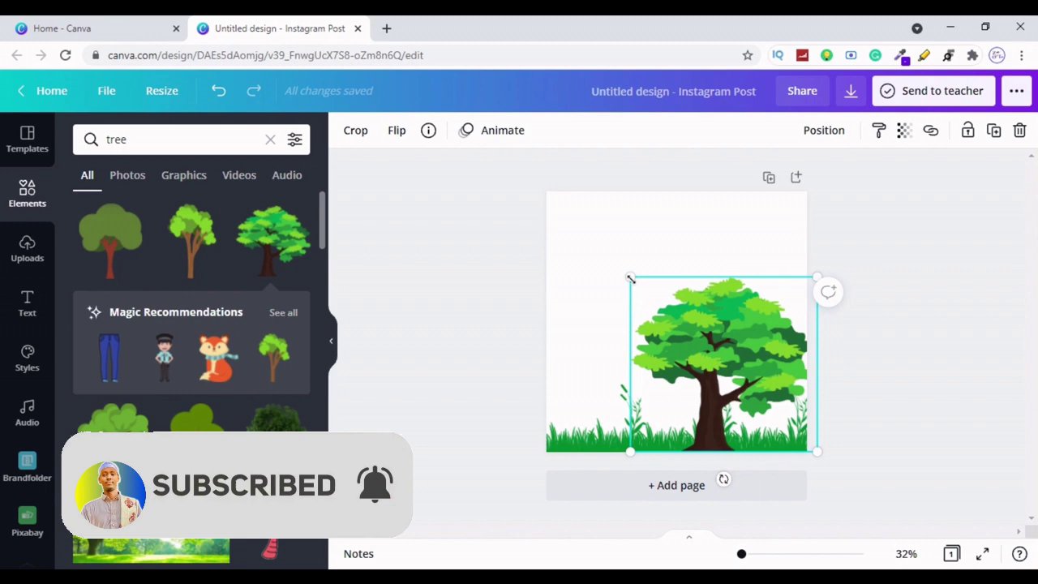
drag(728, 364, 719, 353)
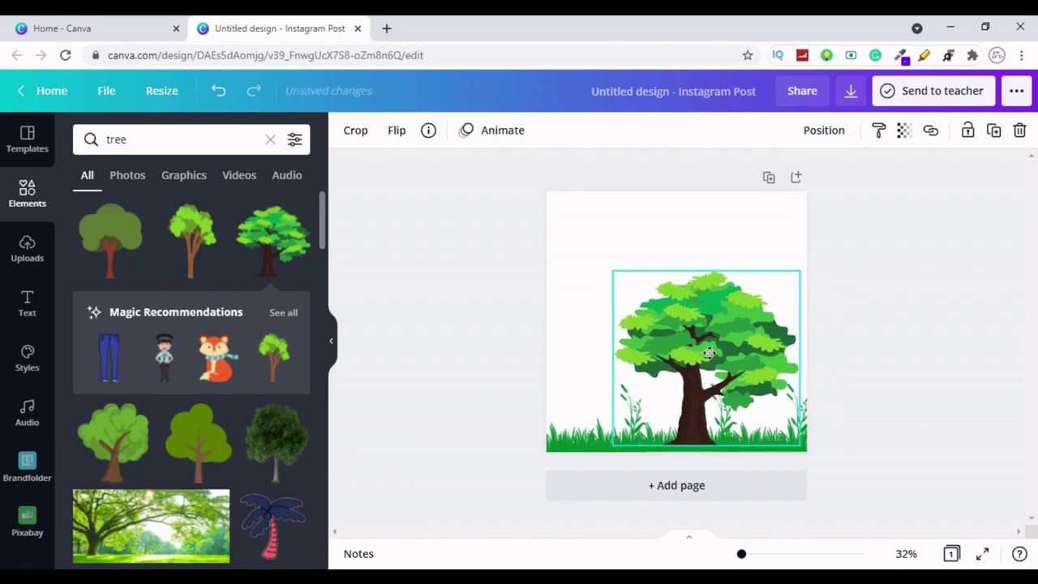
drag(719, 354, 710, 355)
click(843, 129)
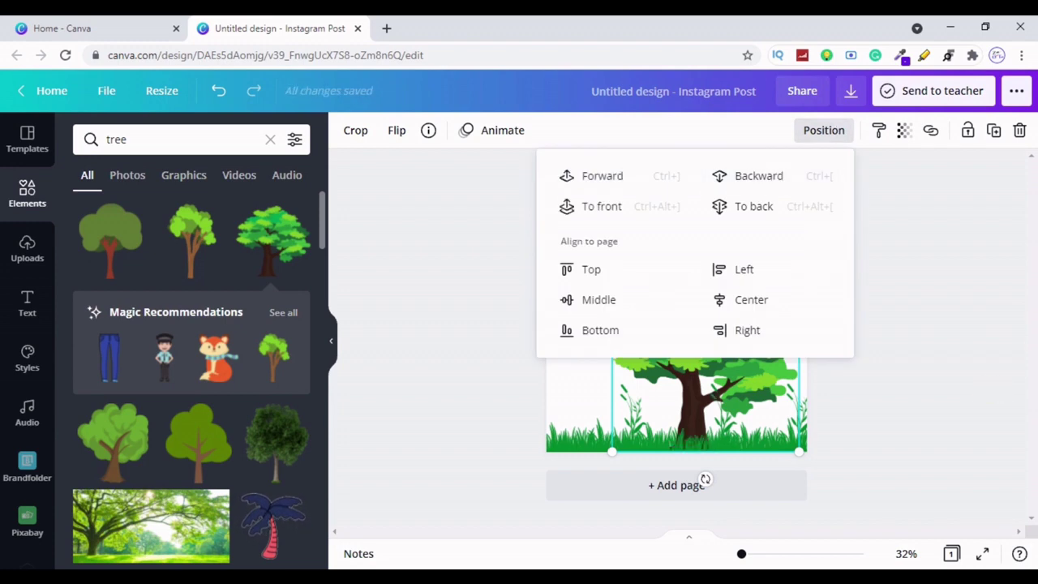
click(989, 389)
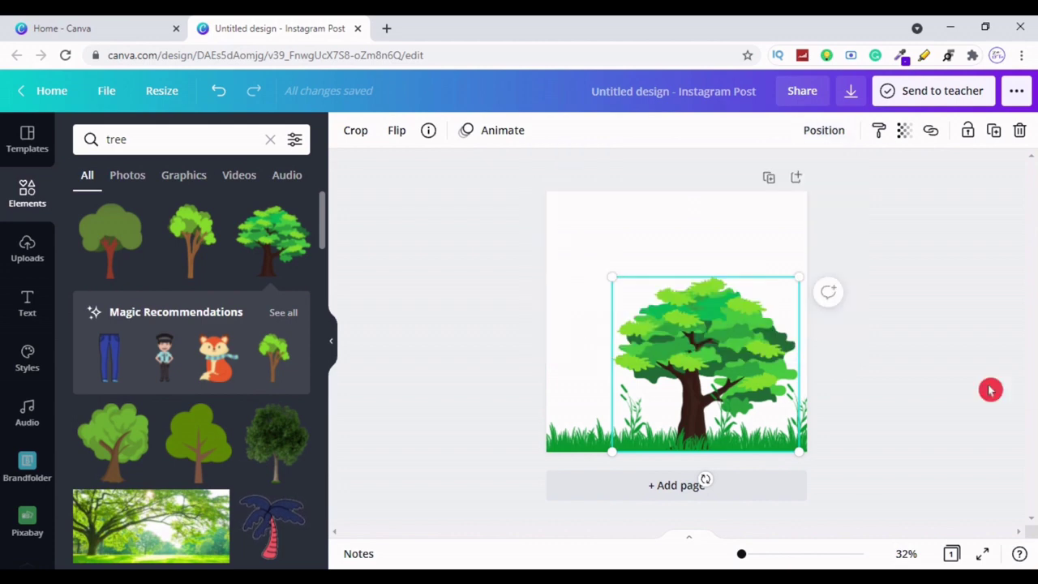
click(940, 327)
drag(695, 370, 712, 377)
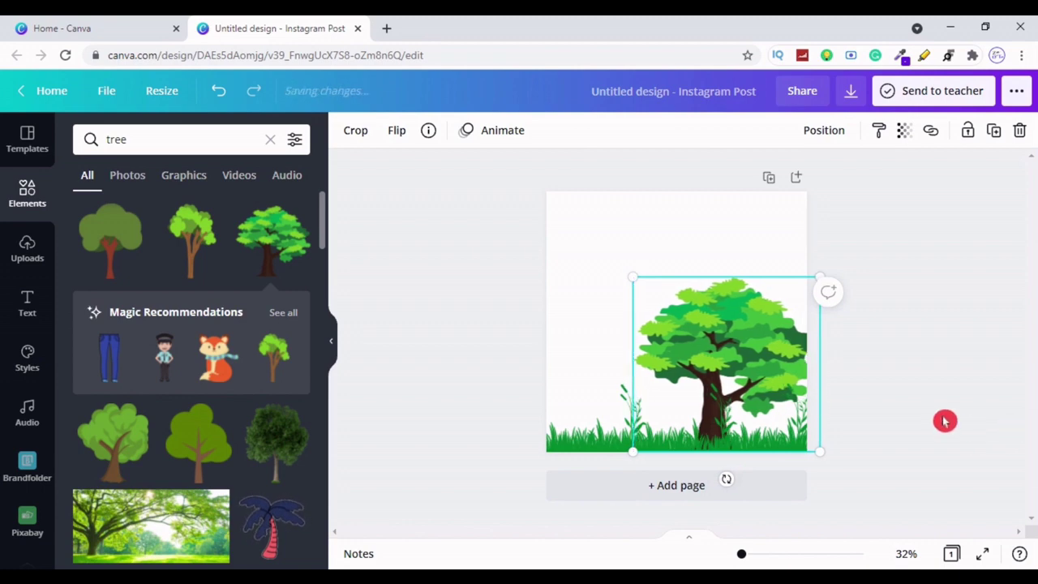
- Enlarge the tree slightly toward the right edge and clear the tree search
drag(633, 276, 626, 257)
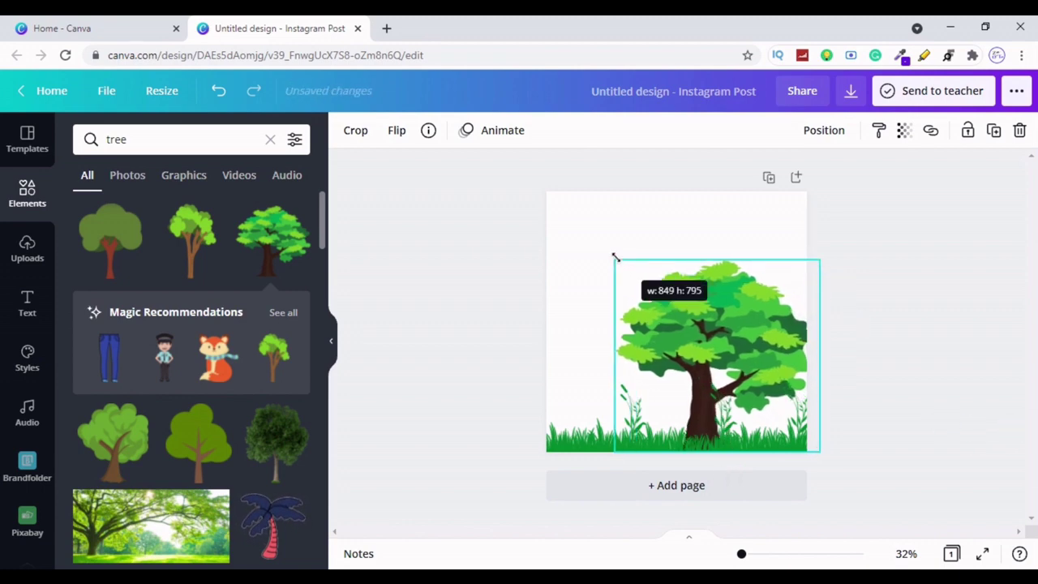
click(966, 297)
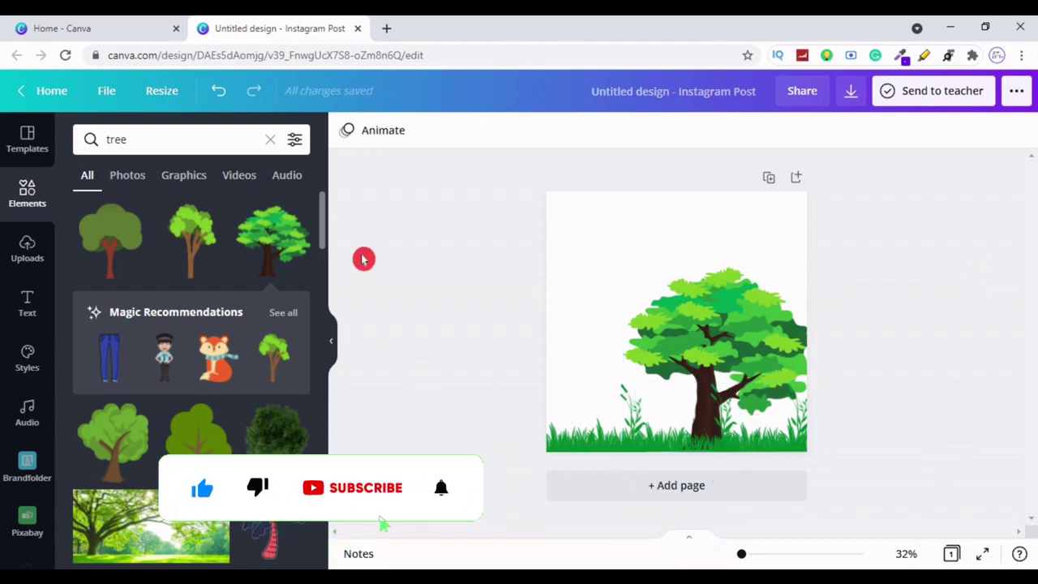
click(271, 141)
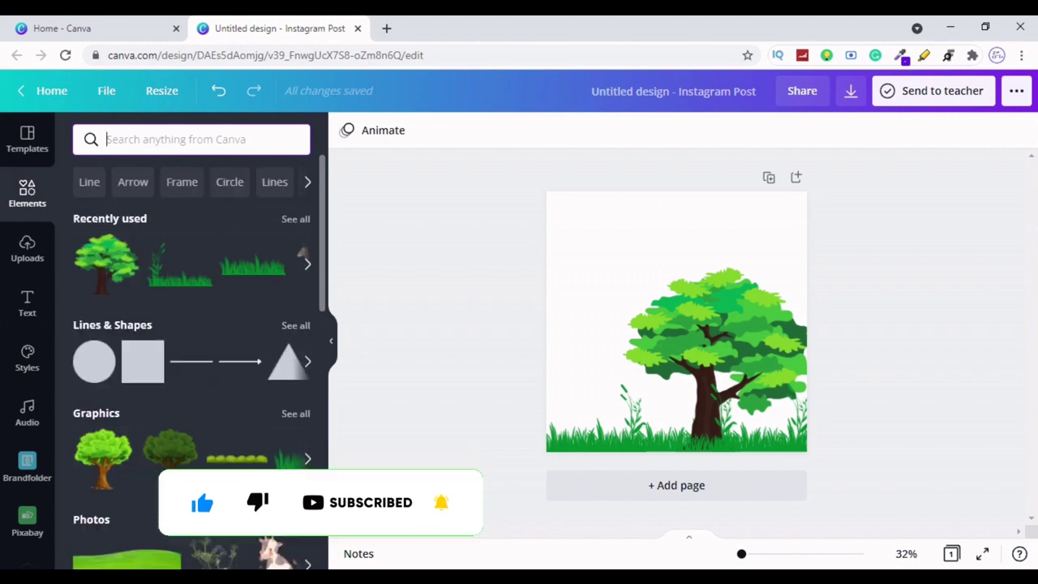
- Search 'giraffe' and place an enlarged brown giraffe on the grass at the left
text(gra)
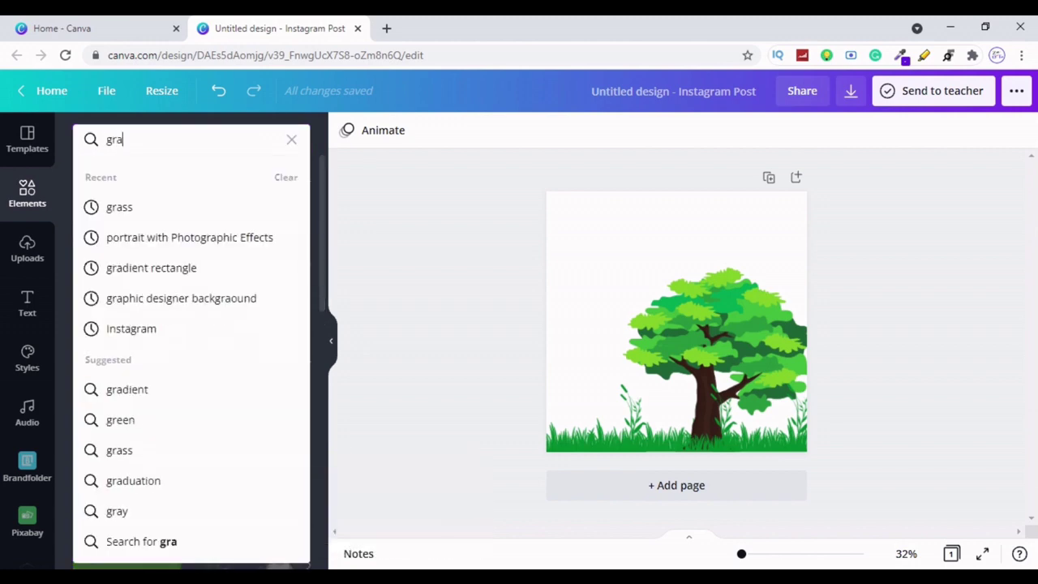
text(ff)
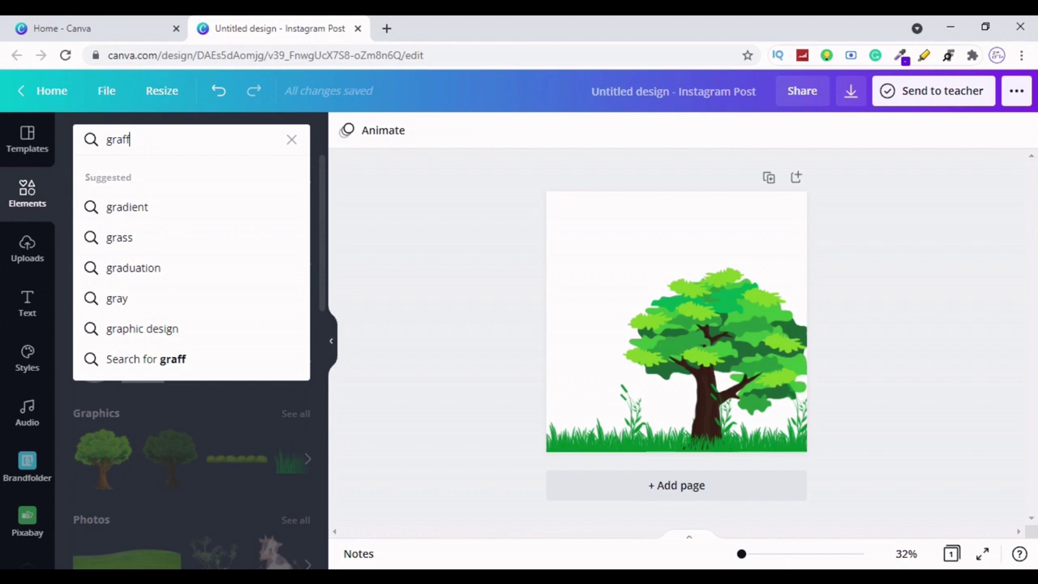
text(e)
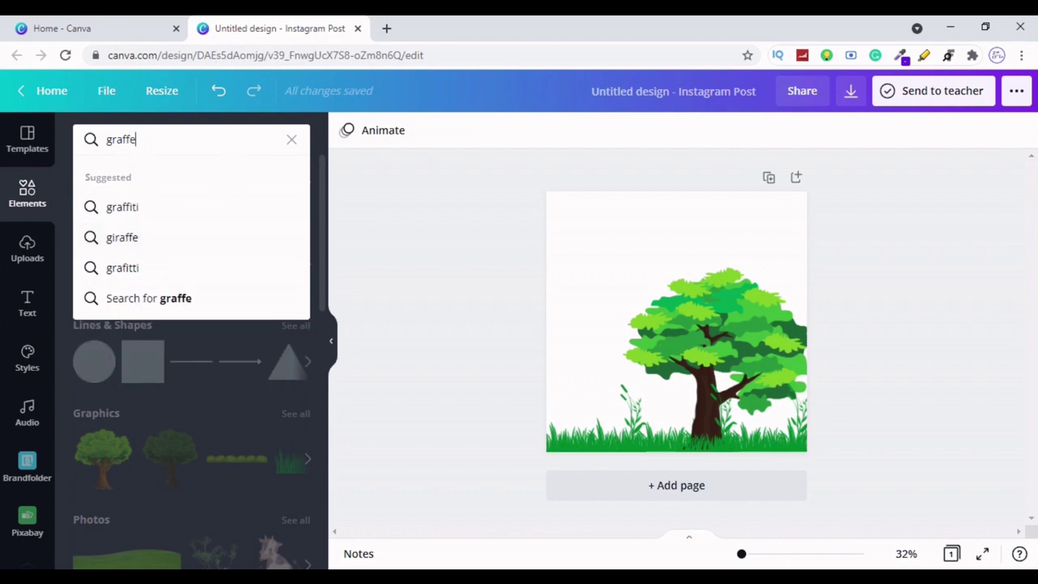
click(111, 140)
text(i)
key(Return)
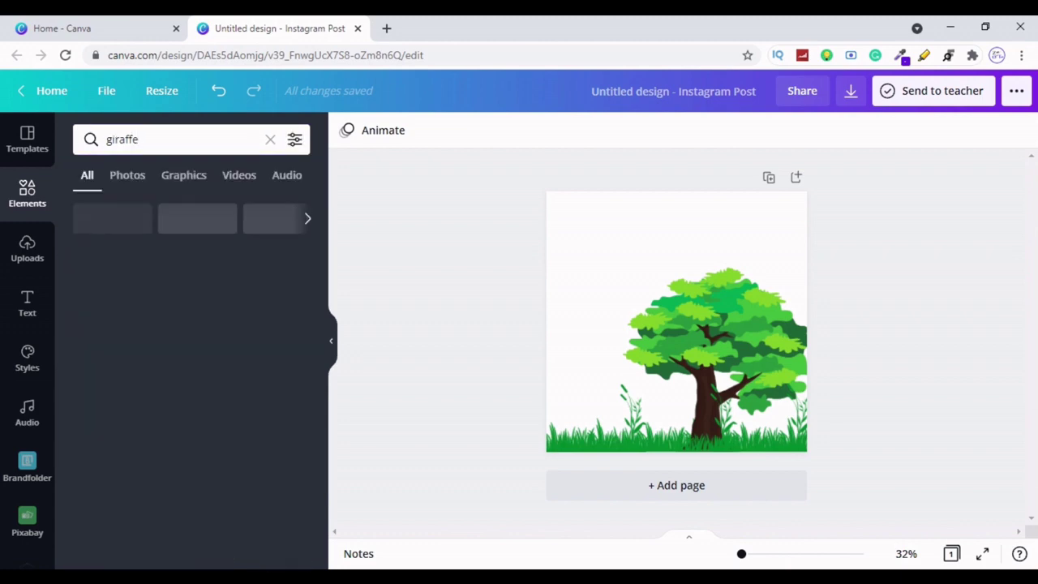
mouse_move(107, 243)
mouse_down()
mouse_move(590, 394)
mouse_move(574, 398)
mouse_up()
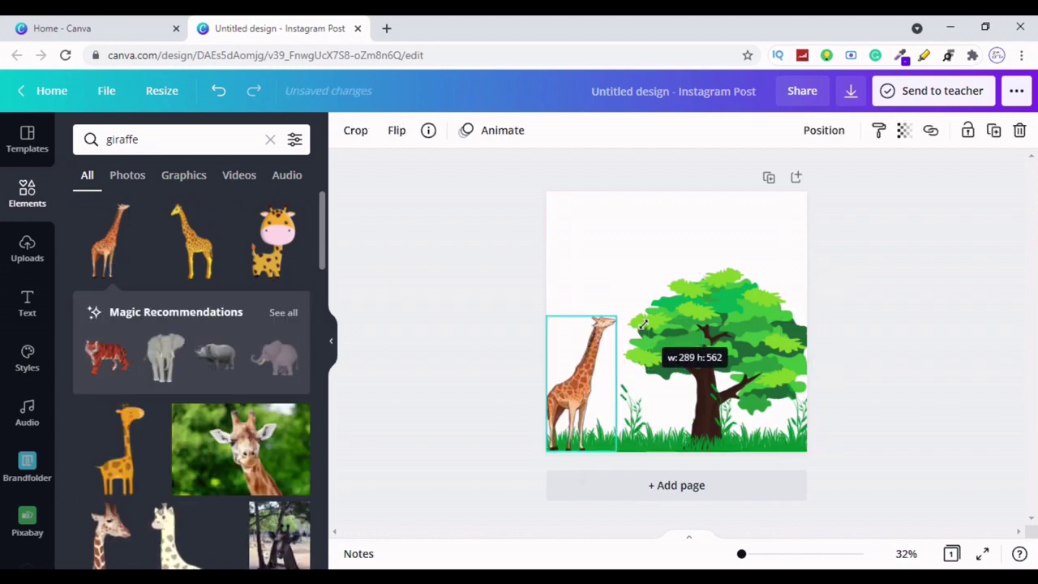
drag(608, 342, 619, 311)
click(568, 375)
drag(568, 375, 583, 371)
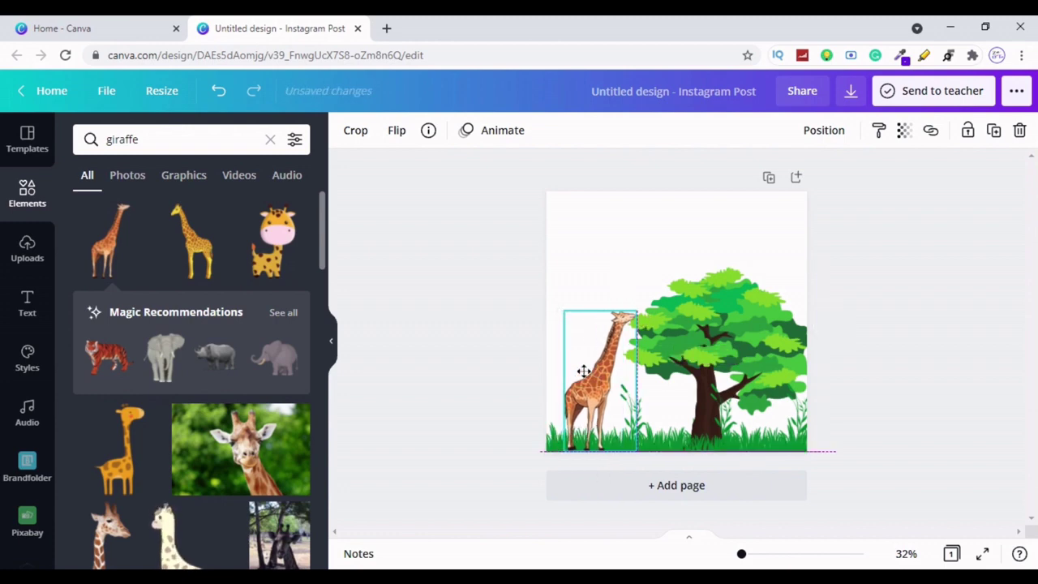
click(926, 309)
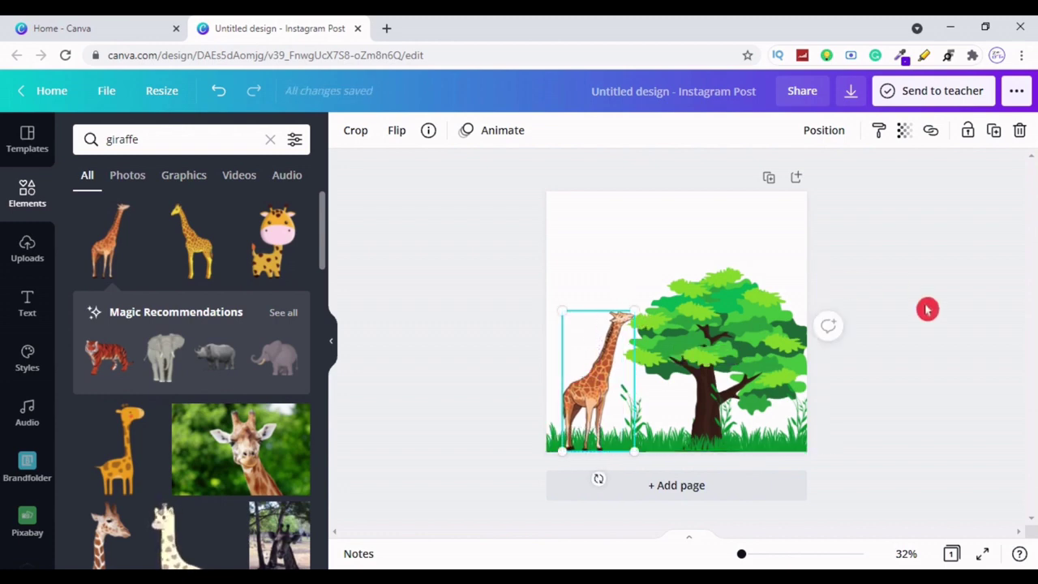
- Send the giraffe backward behind the tree and shift the tree slightly left
click(817, 132)
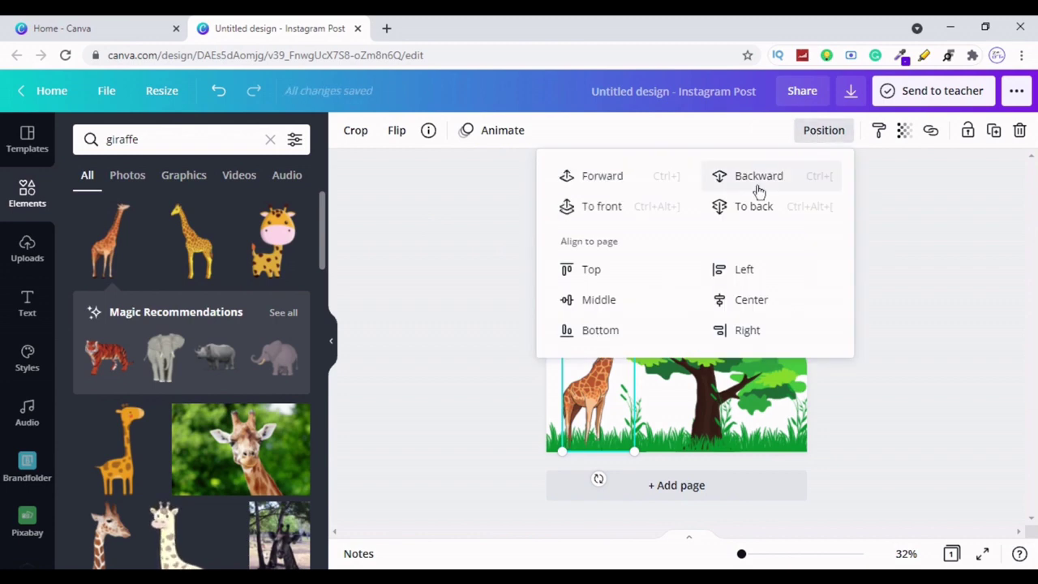
click(758, 187)
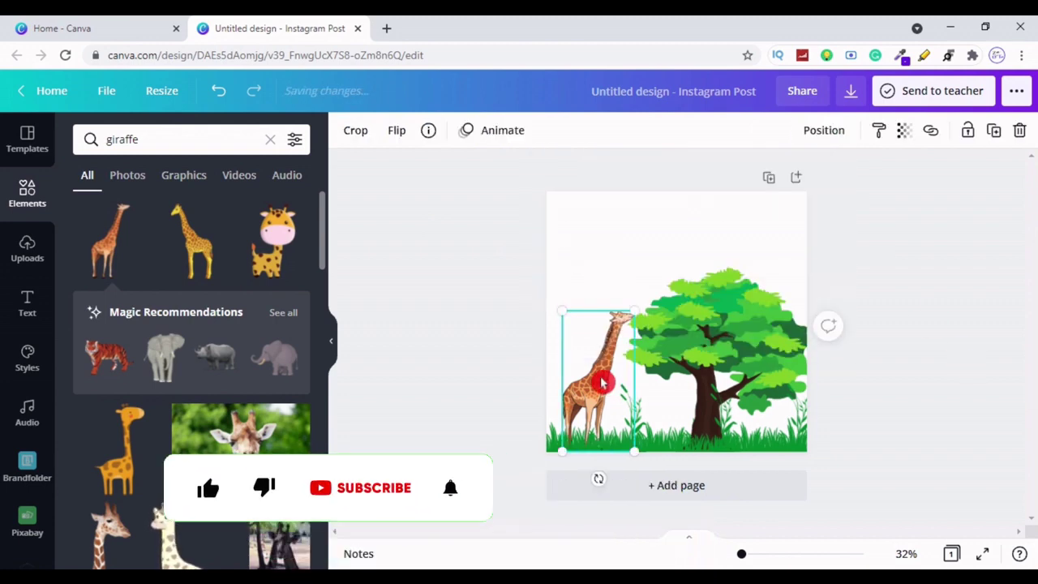
click(960, 331)
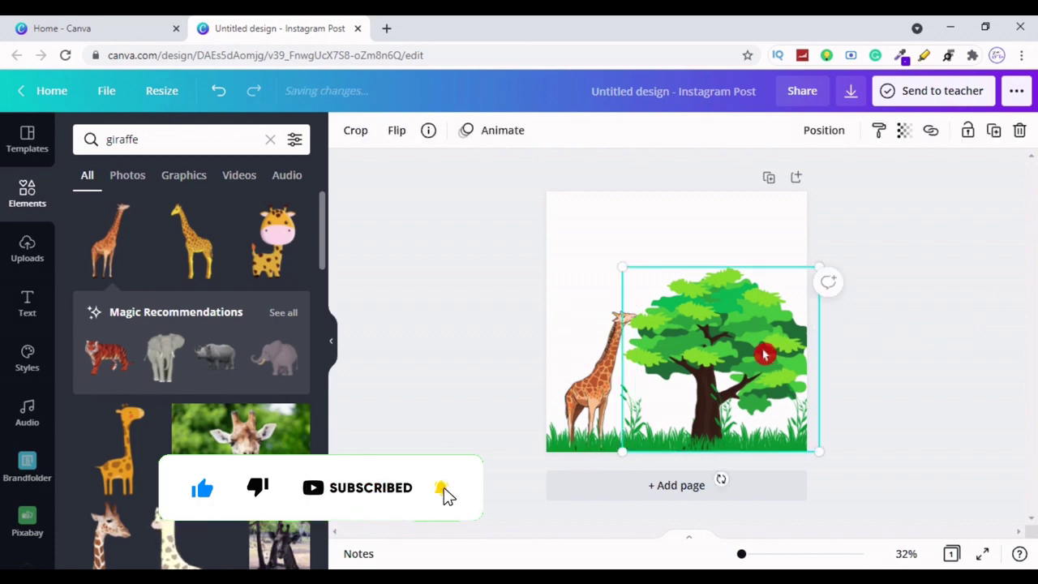
drag(764, 355, 752, 355)
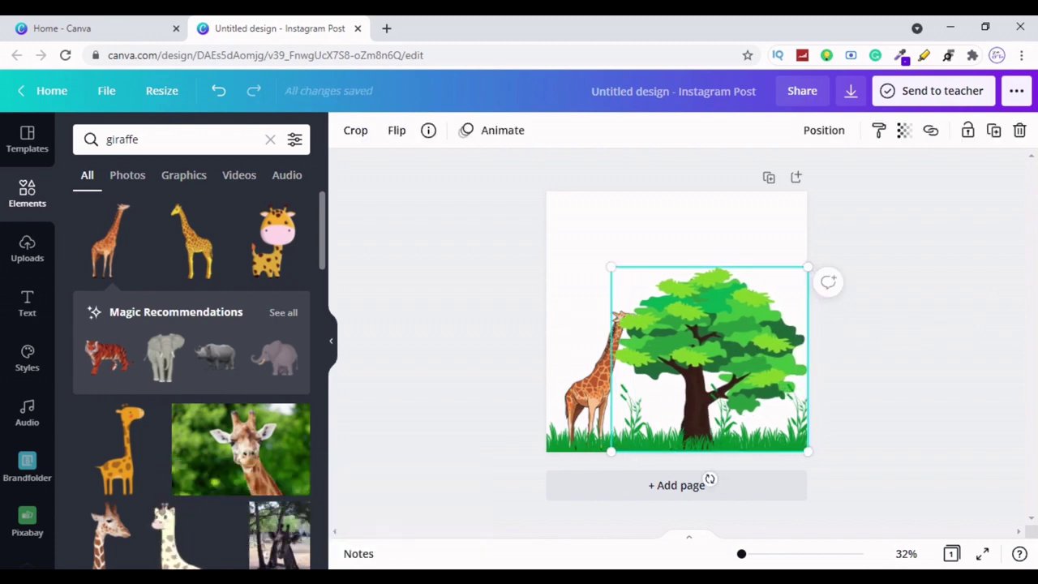
- Move the giraffe to the page's left edge and send it behind the tree again
click(579, 371)
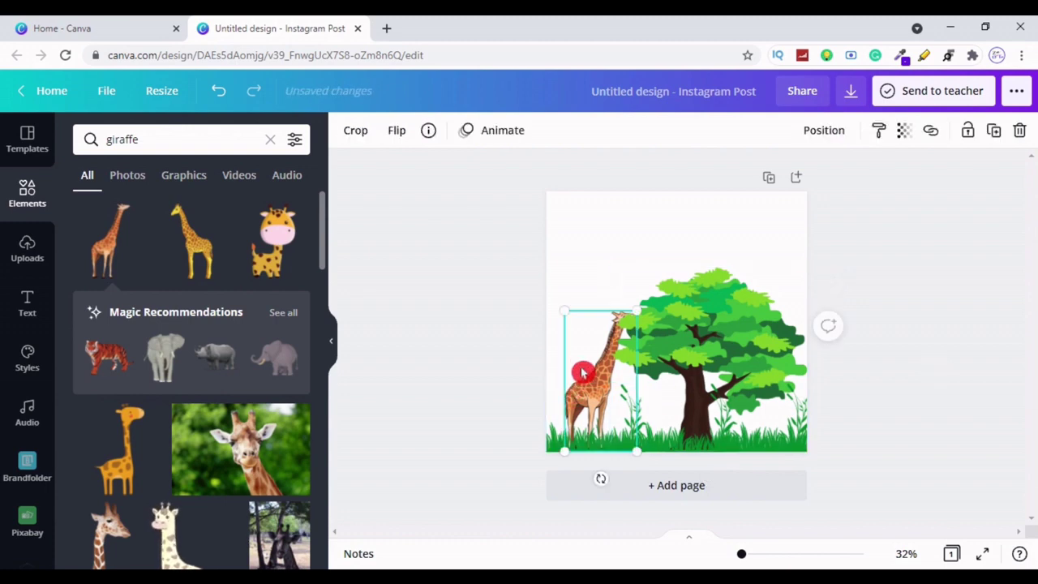
drag(583, 372, 569, 371)
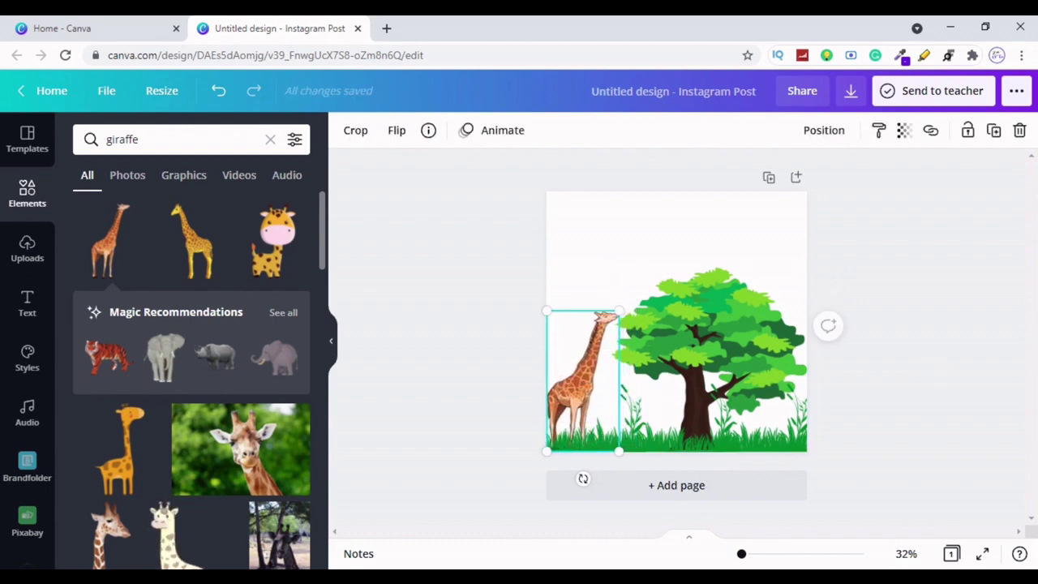
click(957, 428)
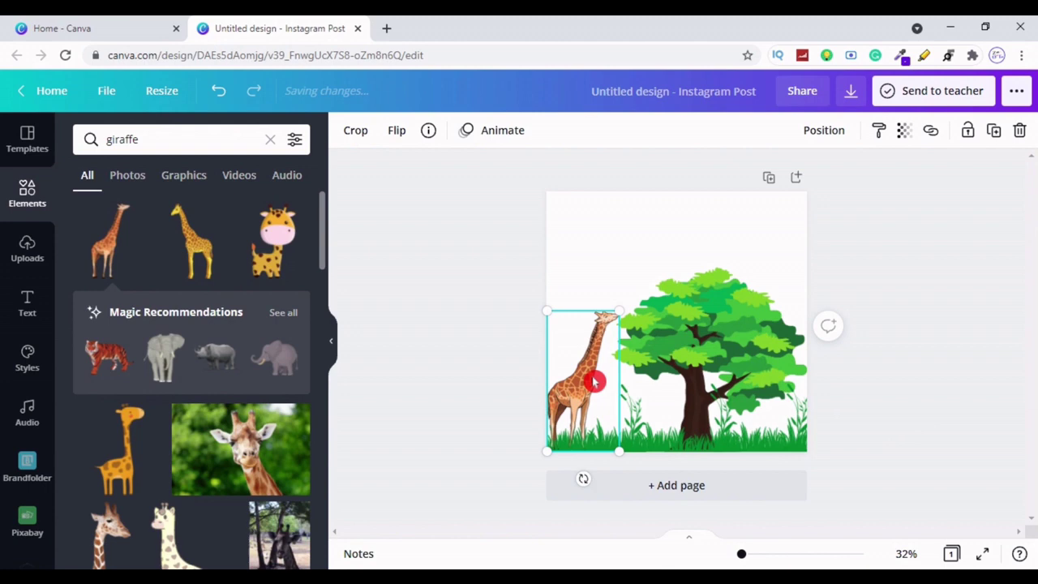
drag(591, 381, 594, 381)
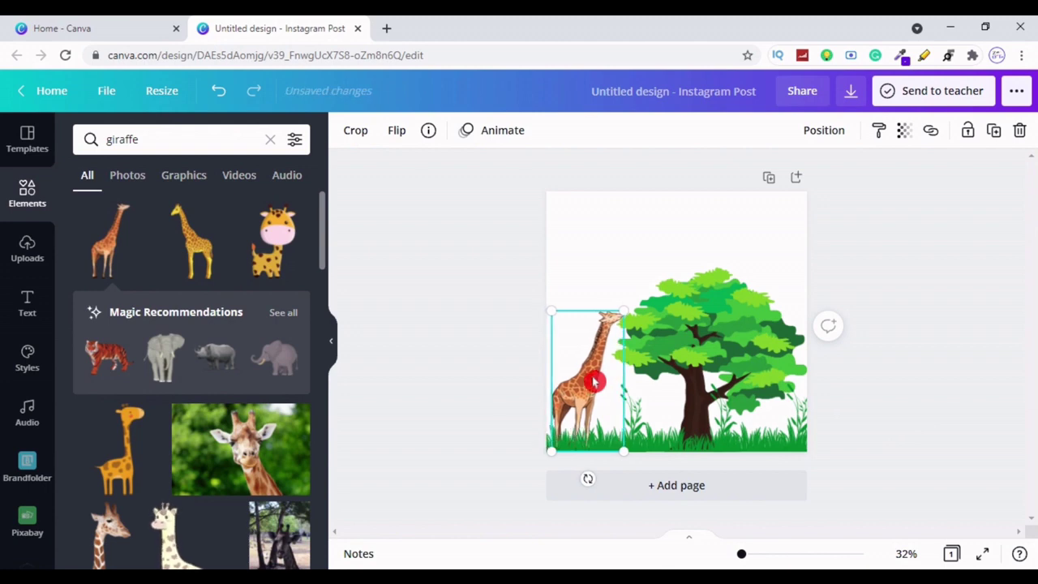
click(977, 450)
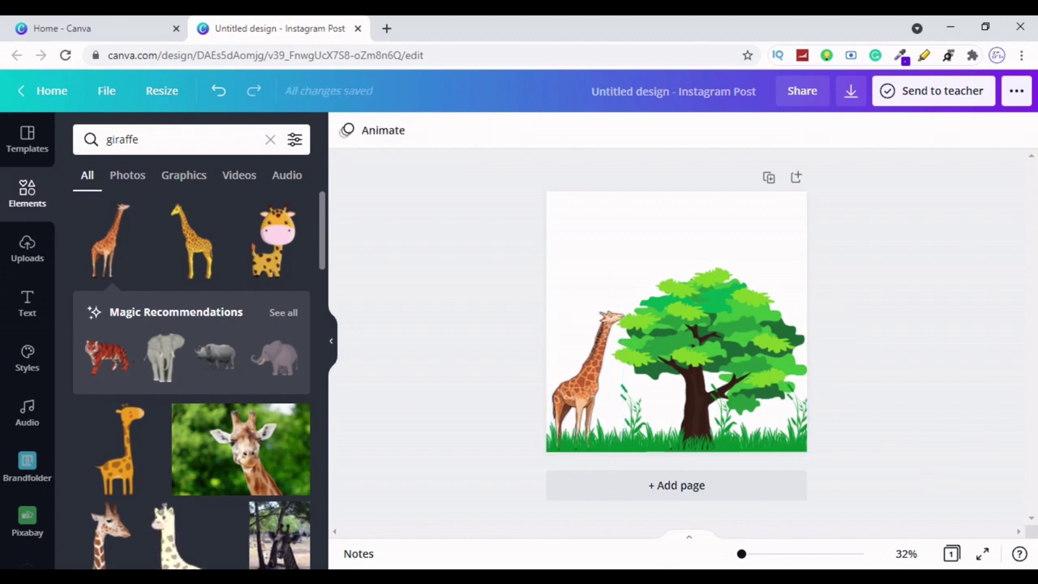
click(576, 387)
click(819, 130)
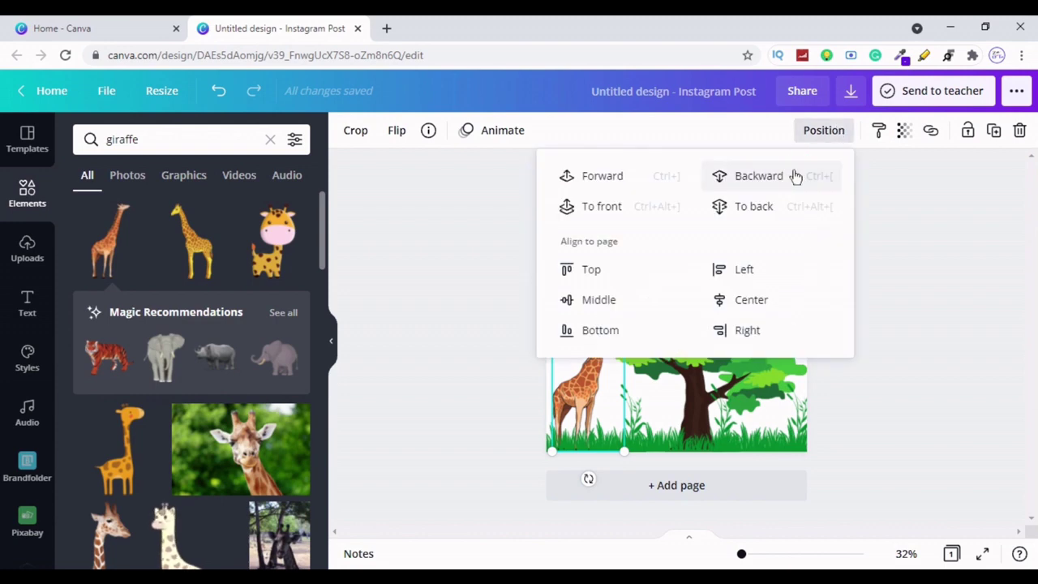
click(795, 177)
click(972, 340)
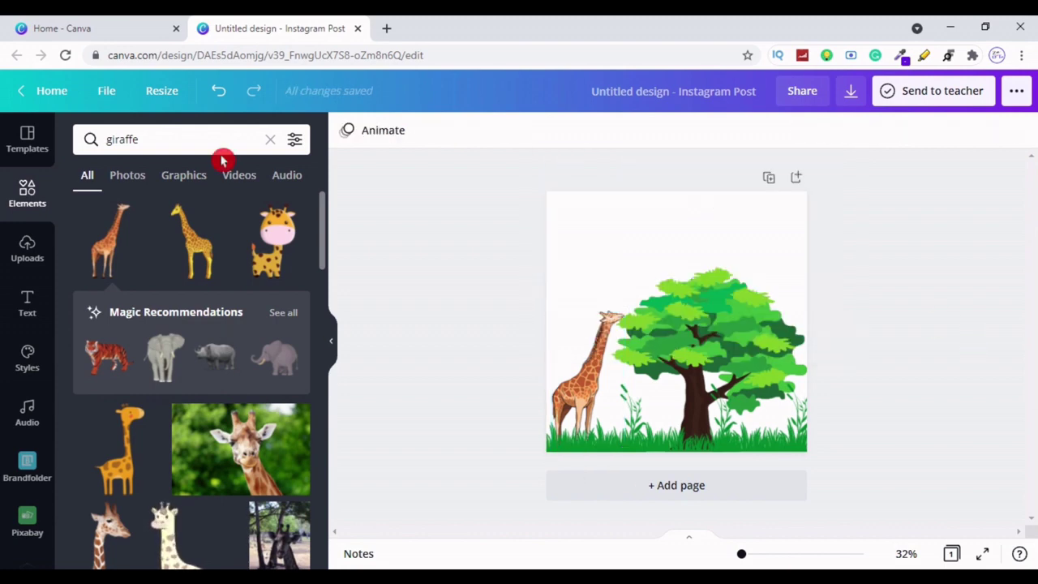
- Replace the giraffe search with 'antelop' and filter results to Graphics only
click(271, 141)
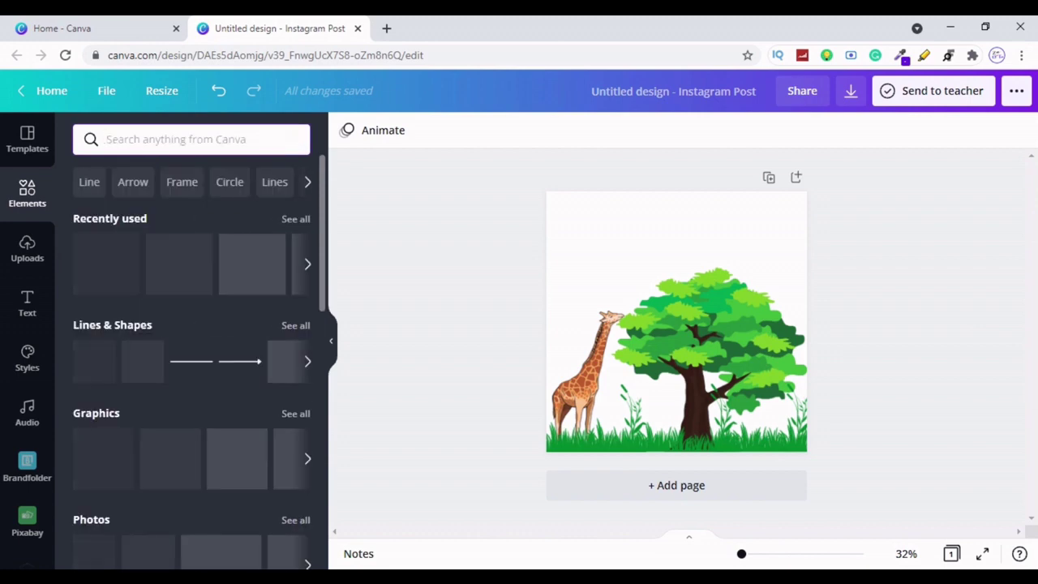
text(ante)
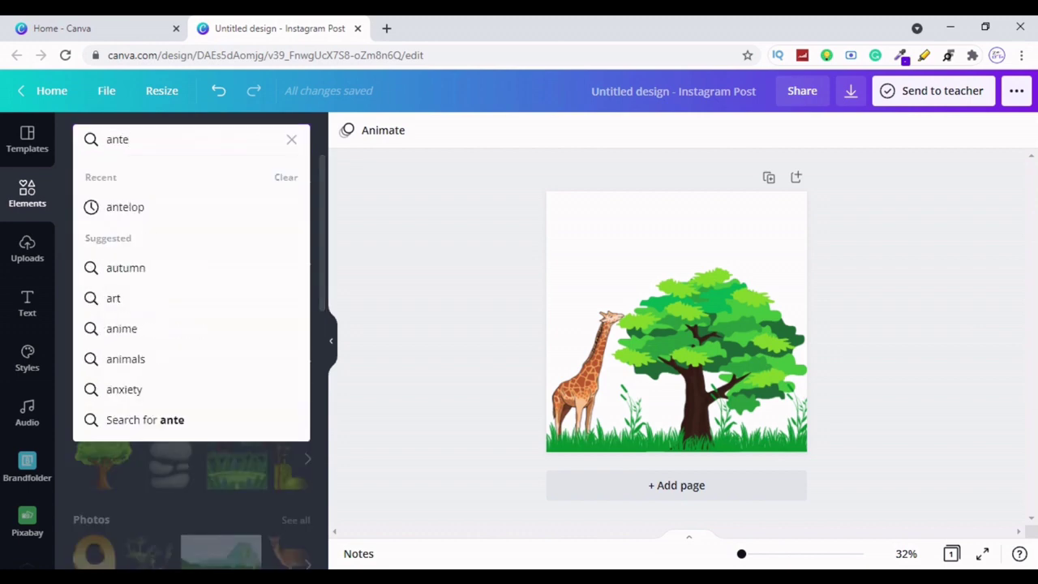
text(lop)
key(Return)
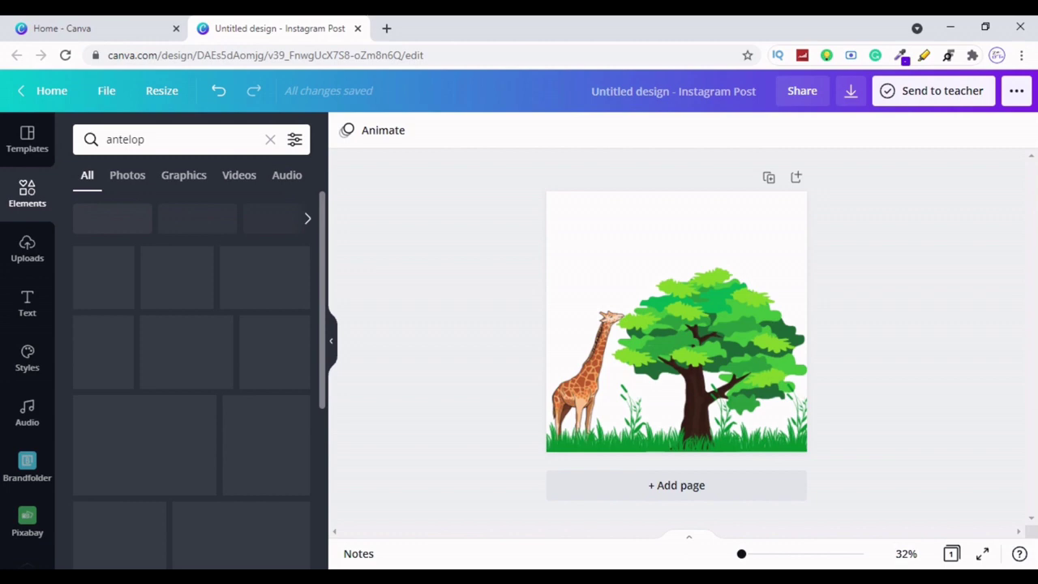
drag(320, 212, 326, 463)
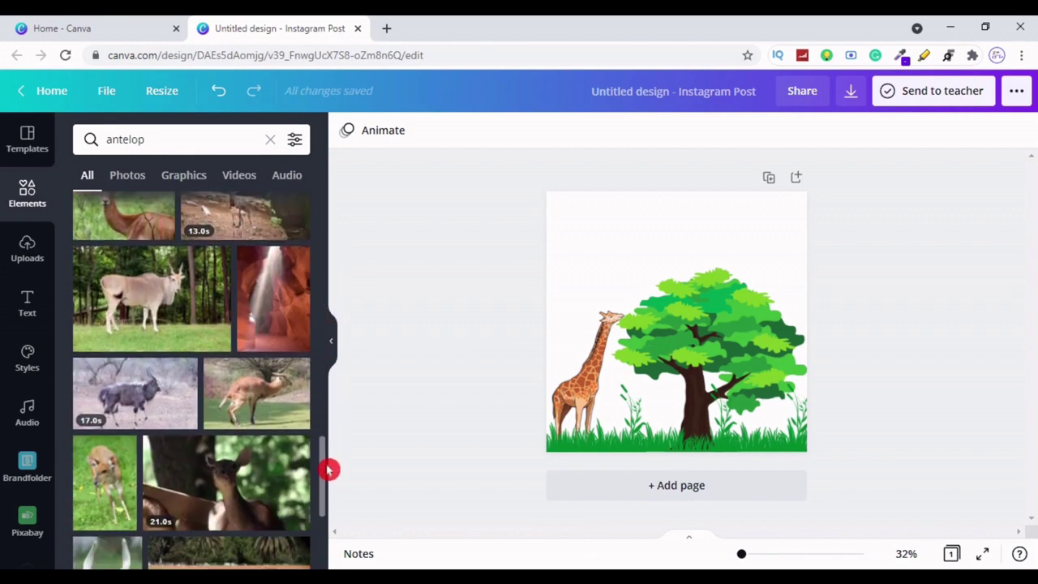
drag(320, 535, 328, 143)
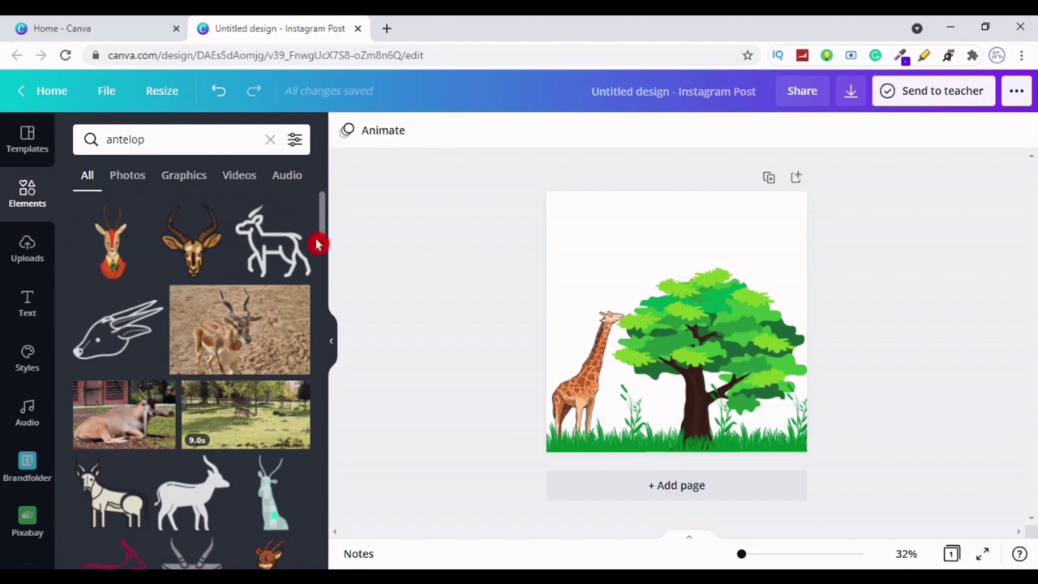
click(192, 179)
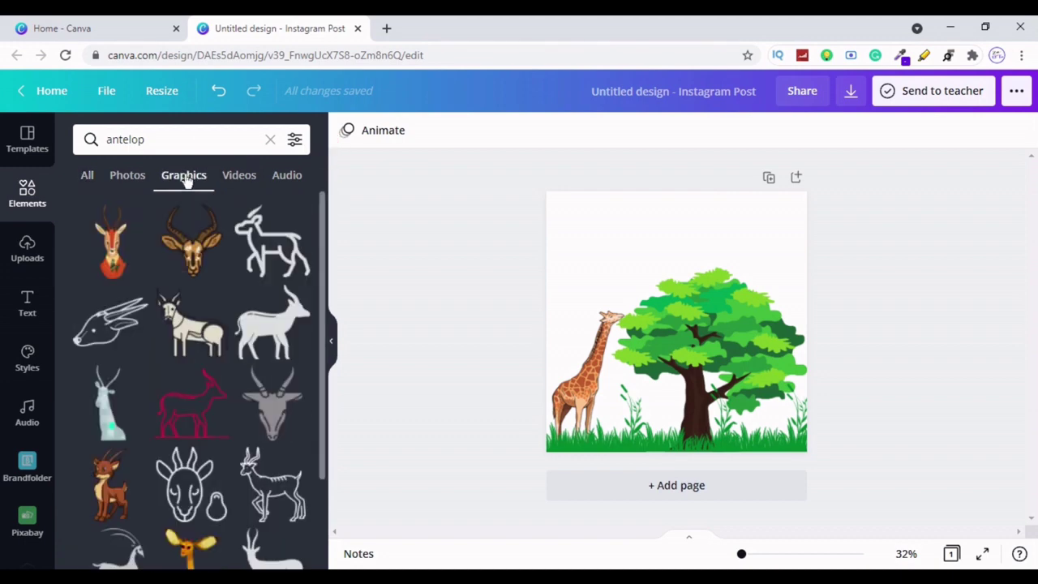
mouse_move(323, 222)
mouse_down()
mouse_move(324, 468)
mouse_move(338, 223)
mouse_move(324, 416)
mouse_move(324, 324)
mouse_move(324, 403)
mouse_move(322, 390)
mouse_move(327, 533)
mouse_up()
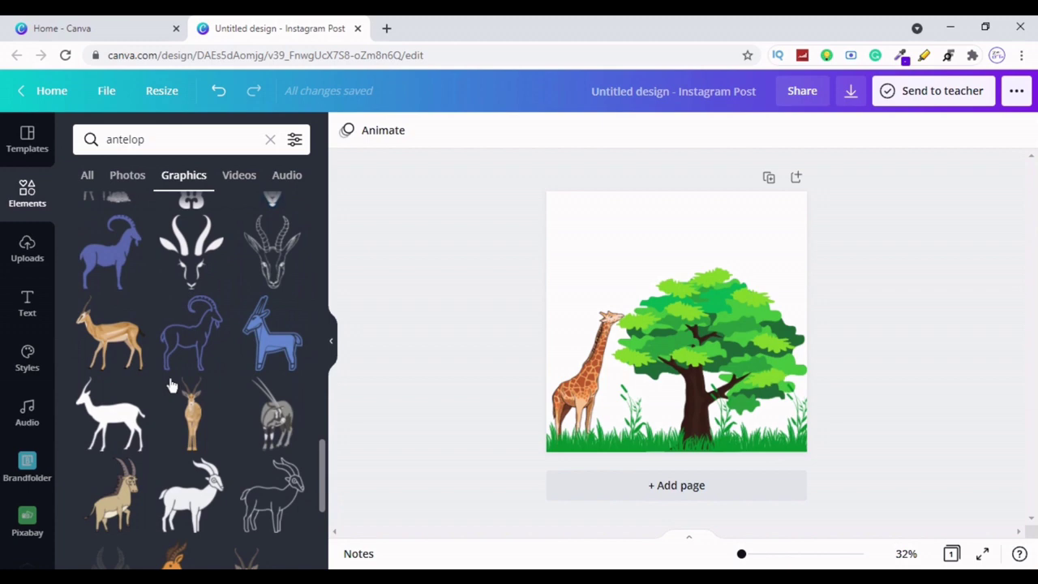
- Add an antelope flipped to face right, shrink it, and set it under the tree
click(119, 354)
click(396, 129)
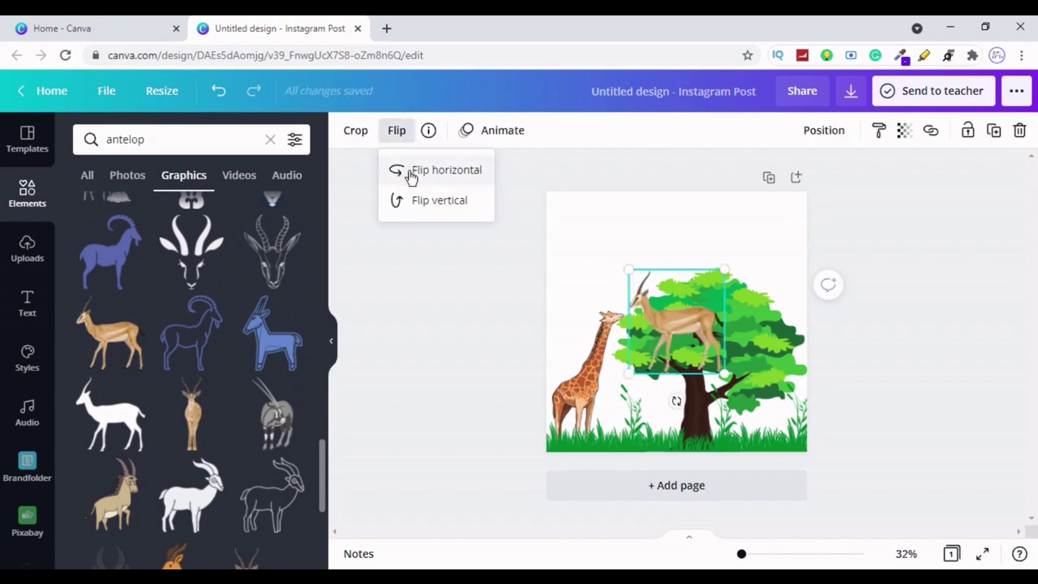
click(410, 173)
drag(694, 320, 668, 400)
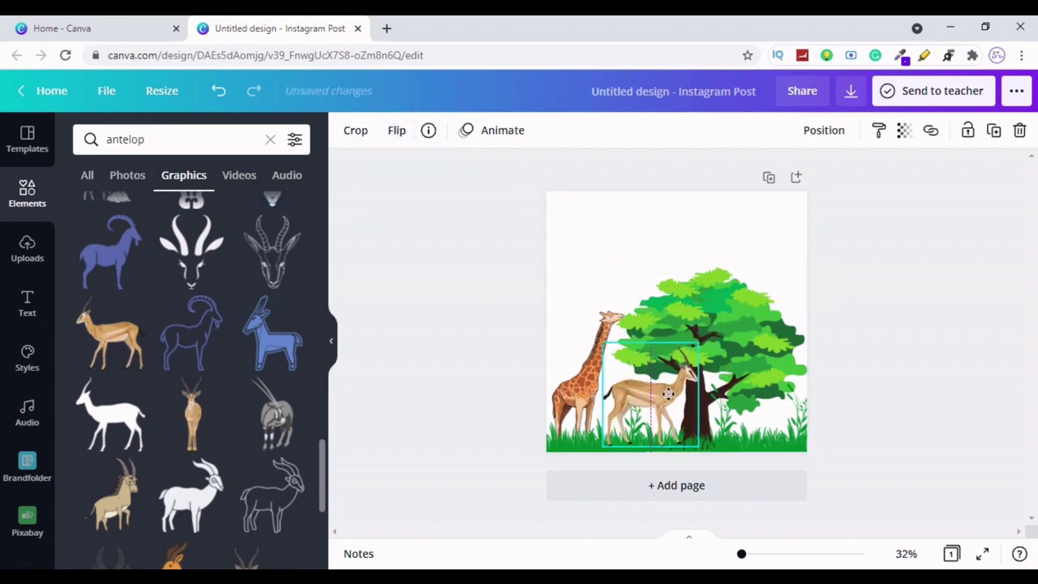
drag(697, 349, 660, 387)
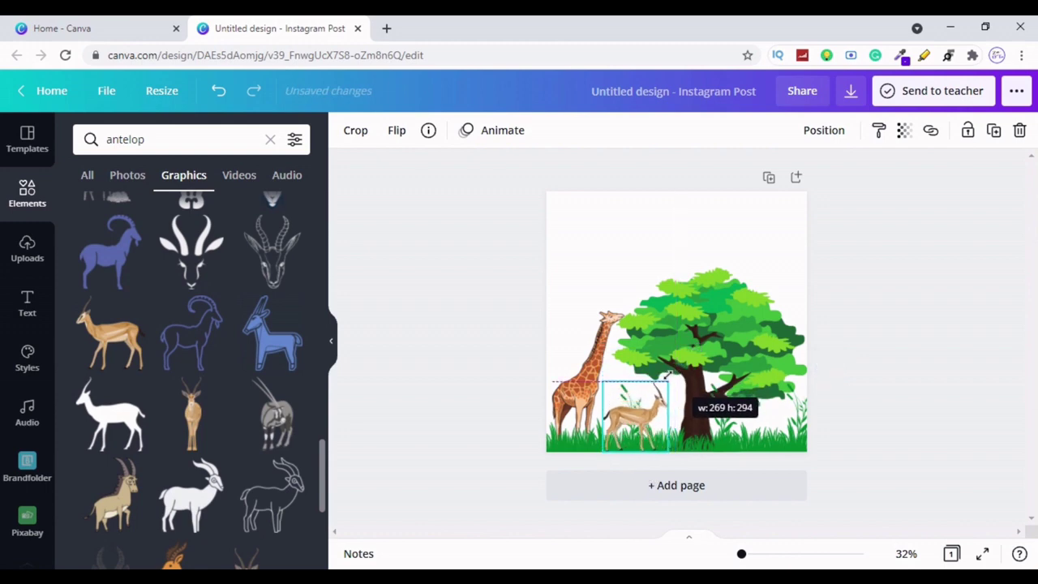
click(640, 413)
drag(635, 421, 710, 428)
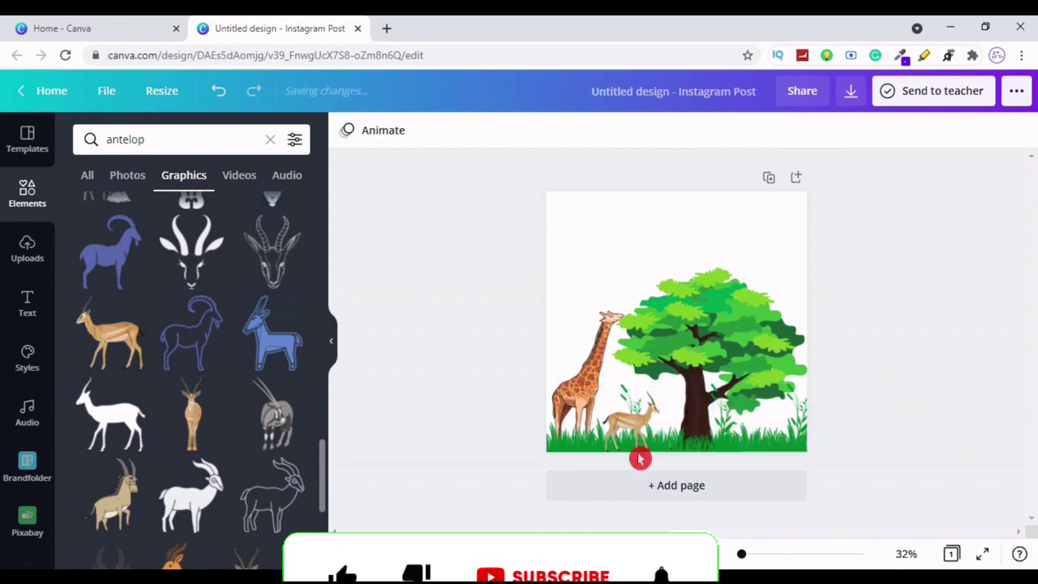
drag(625, 433, 687, 433)
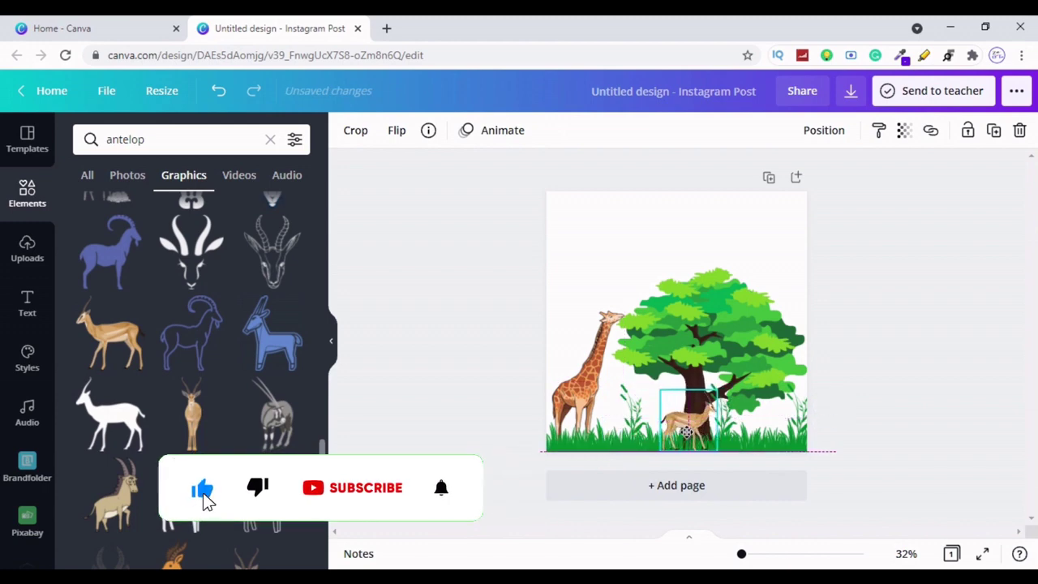
- Send the antelope back one layer, then reselect it
click(820, 131)
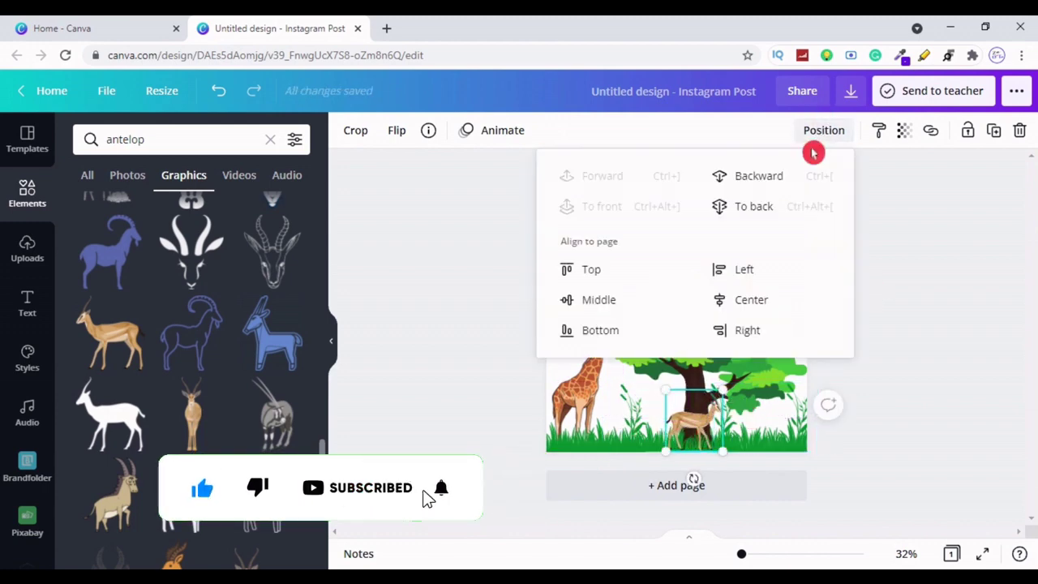
click(989, 354)
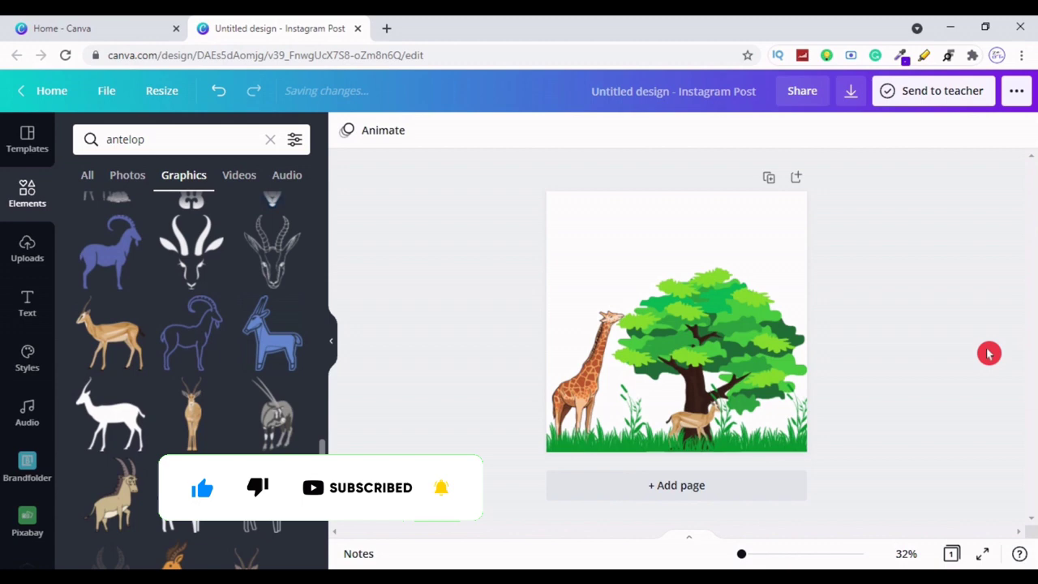
click(621, 424)
click(448, 213)
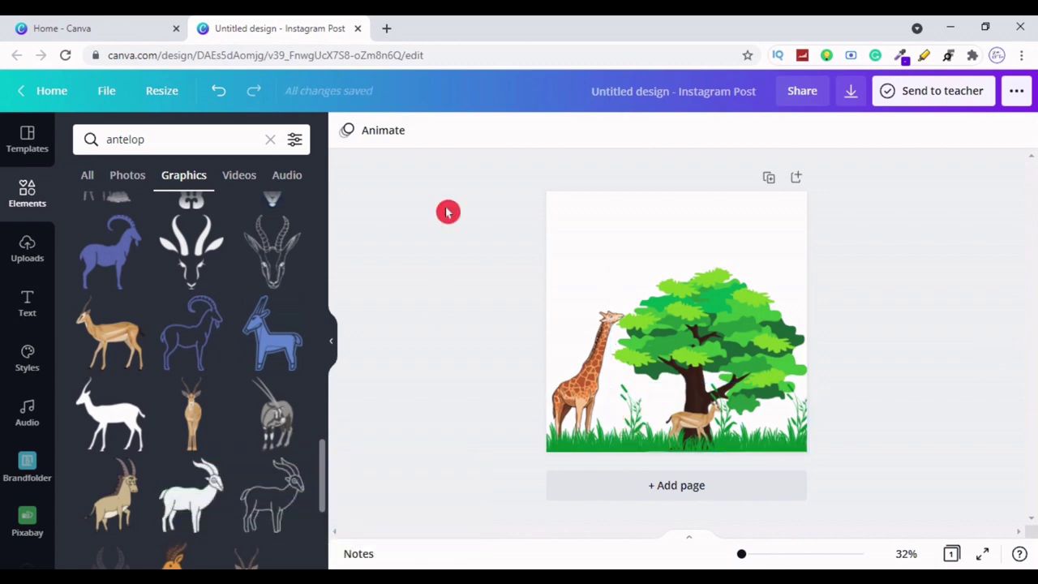
click(693, 428)
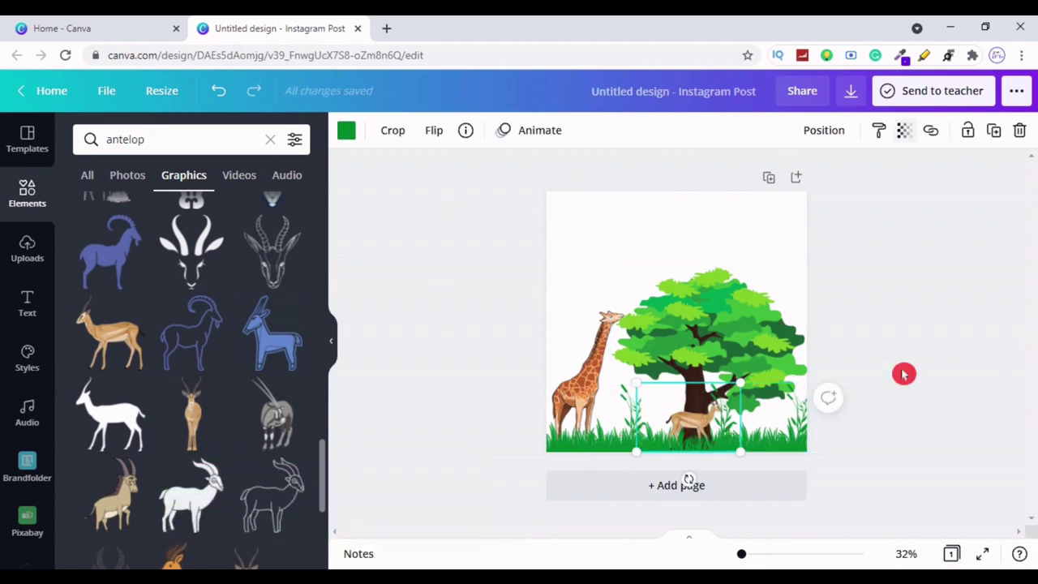
click(905, 381)
click(666, 428)
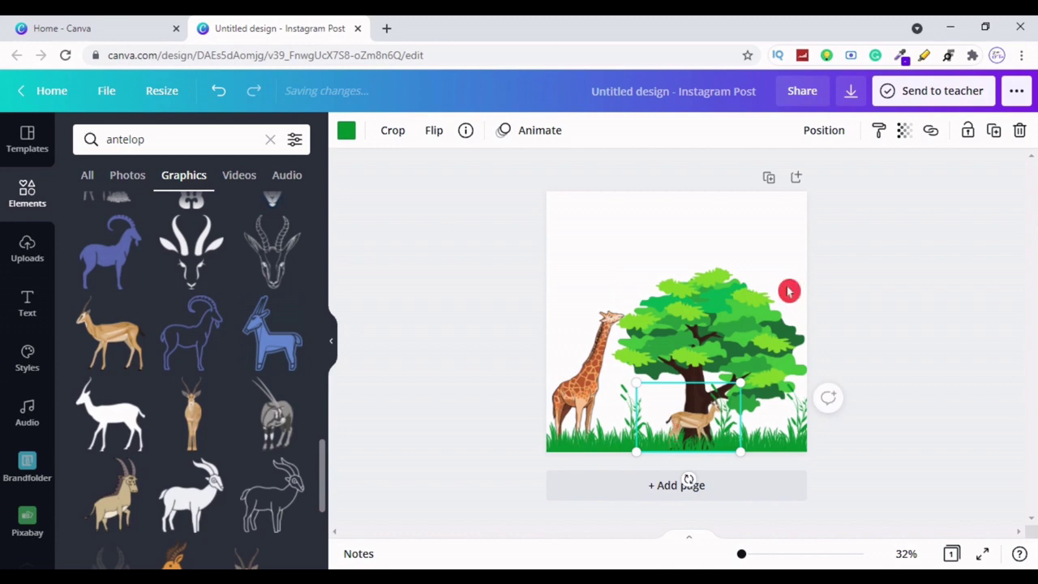
- Undo the size change, nudge the antelope onto the bottom edge, and send it backward again
click(218, 92)
click(899, 302)
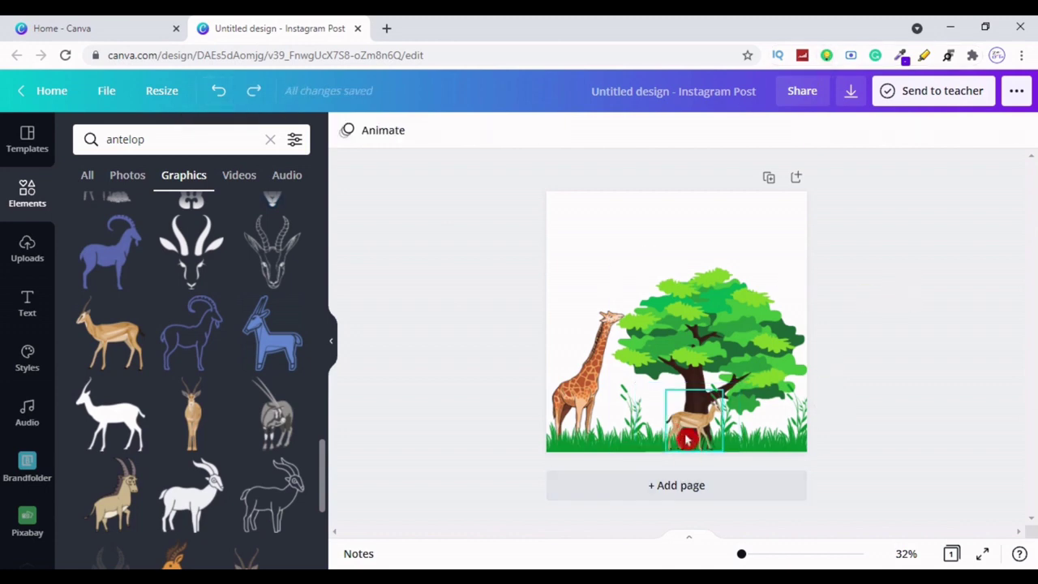
drag(686, 438, 677, 432)
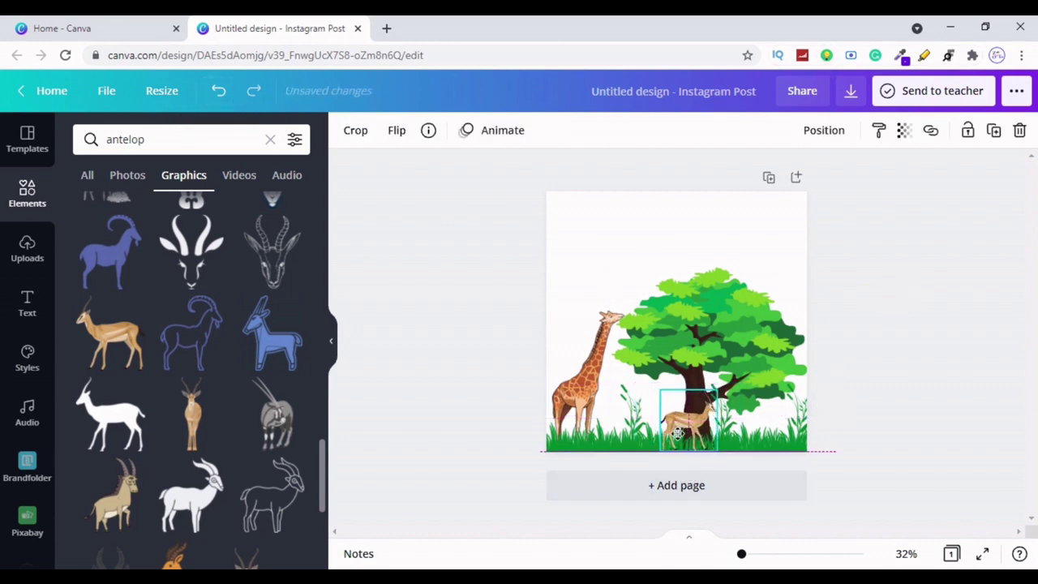
click(992, 412)
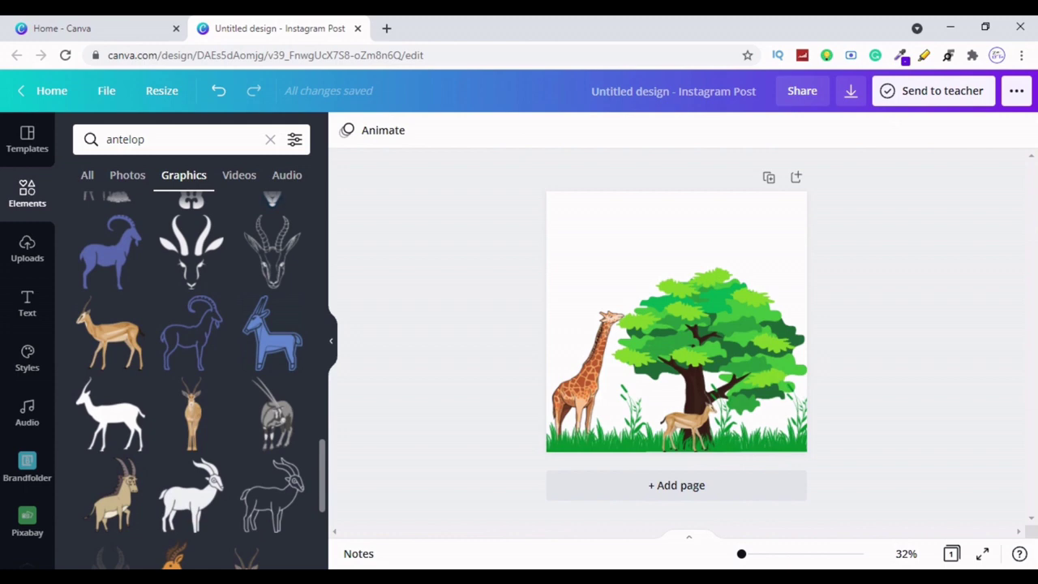
click(710, 430)
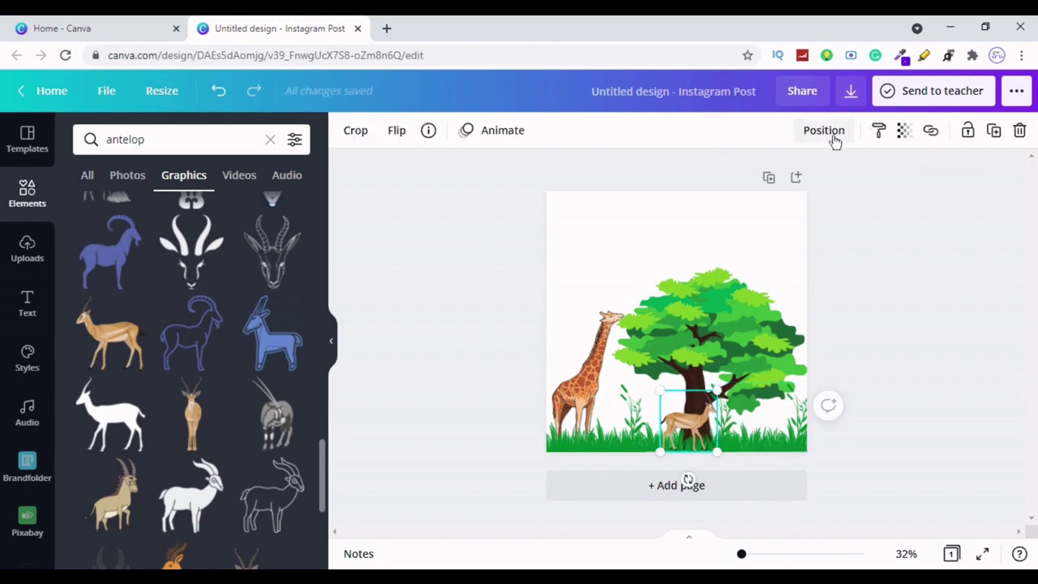
click(835, 142)
click(990, 415)
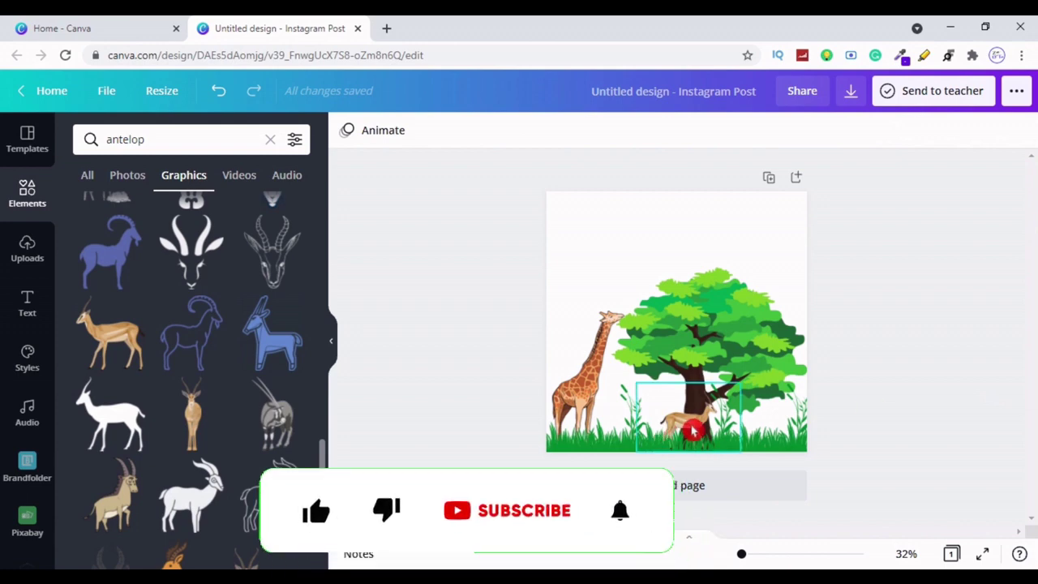
click(219, 91)
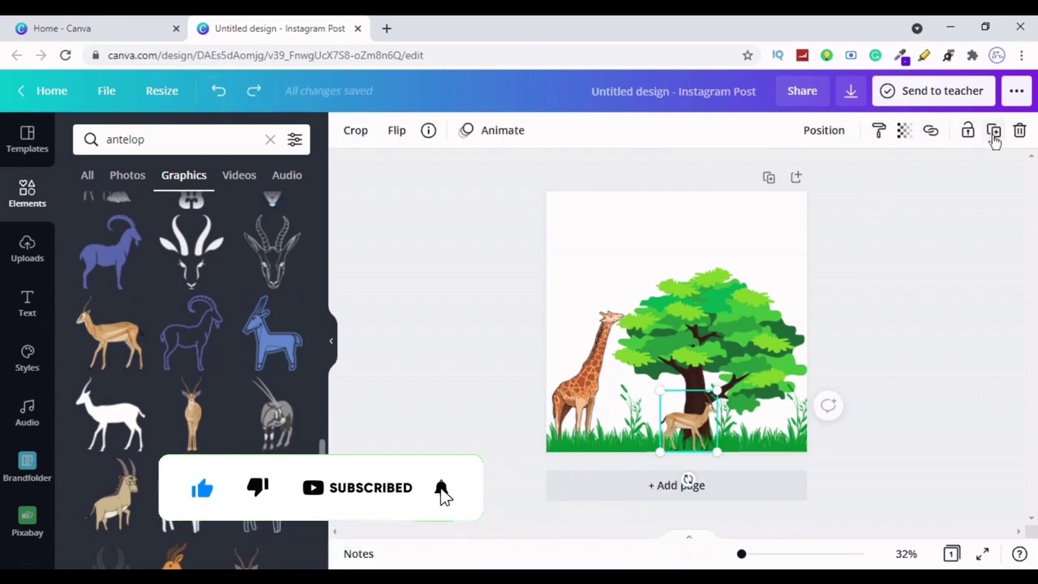
- Duplicate the antelope, move the copy right along the grass, and send it back a layer
click(994, 130)
drag(707, 423, 759, 419)
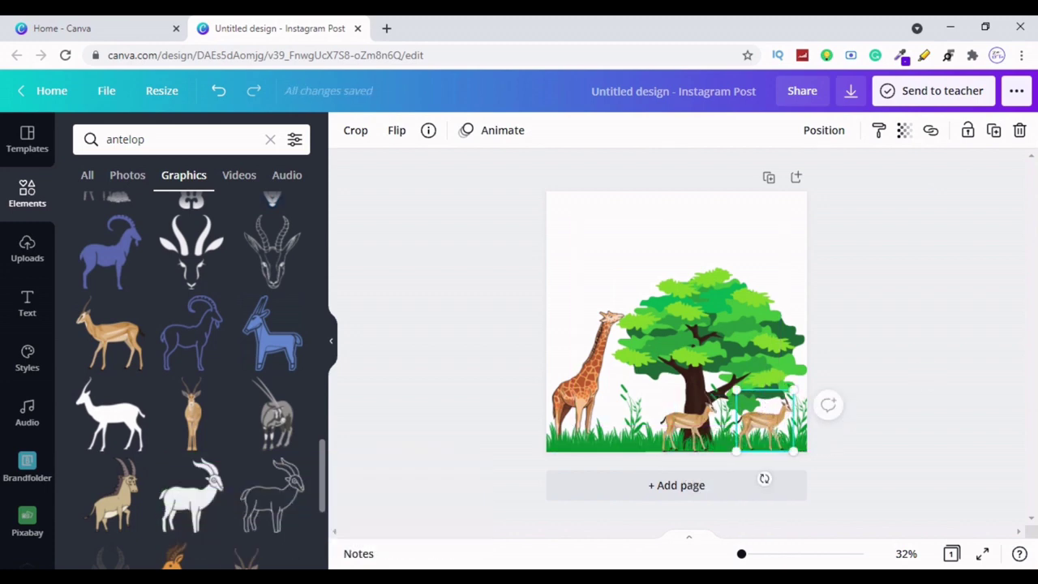
click(818, 121)
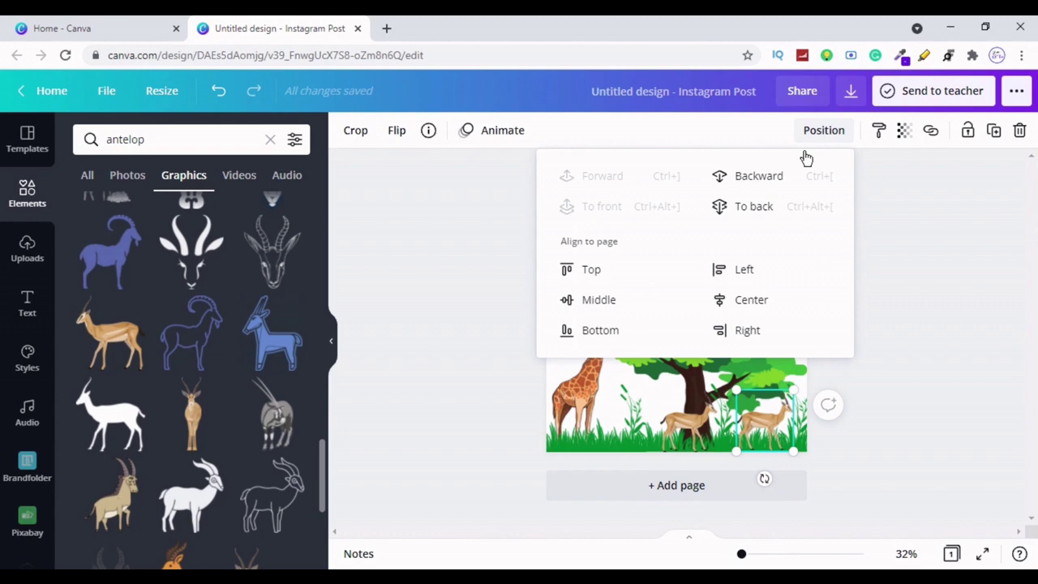
click(767, 185)
click(1019, 410)
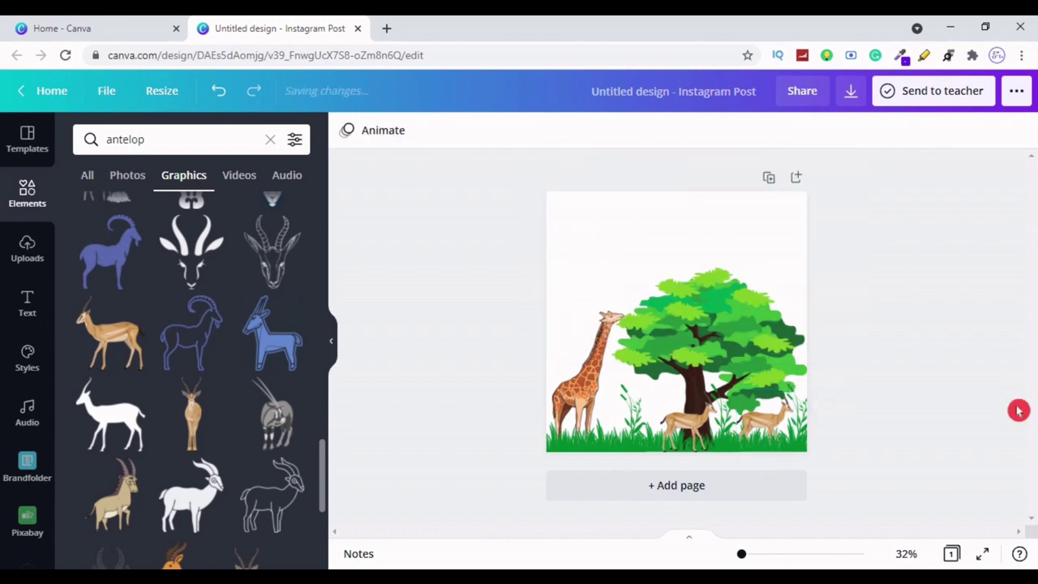
- Send the middle antelope back one layer and deselect to review the scene
click(667, 424)
click(824, 130)
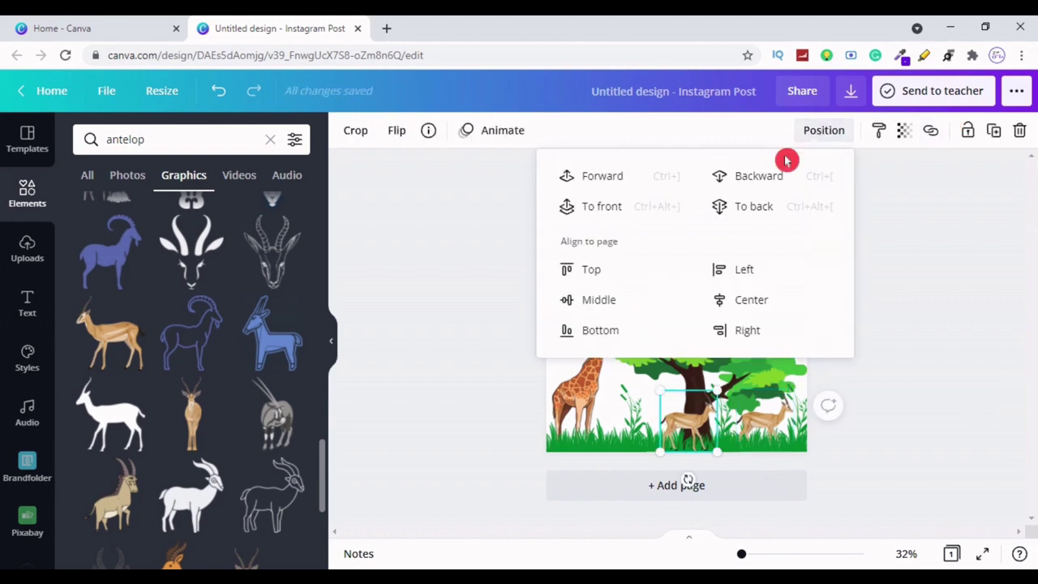
click(767, 176)
click(980, 366)
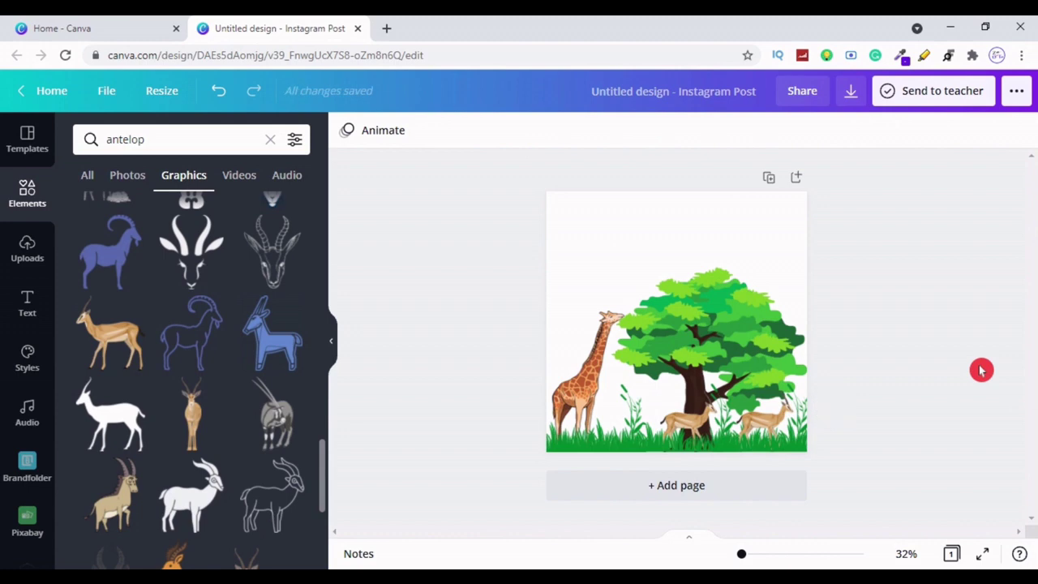
click(559, 247)
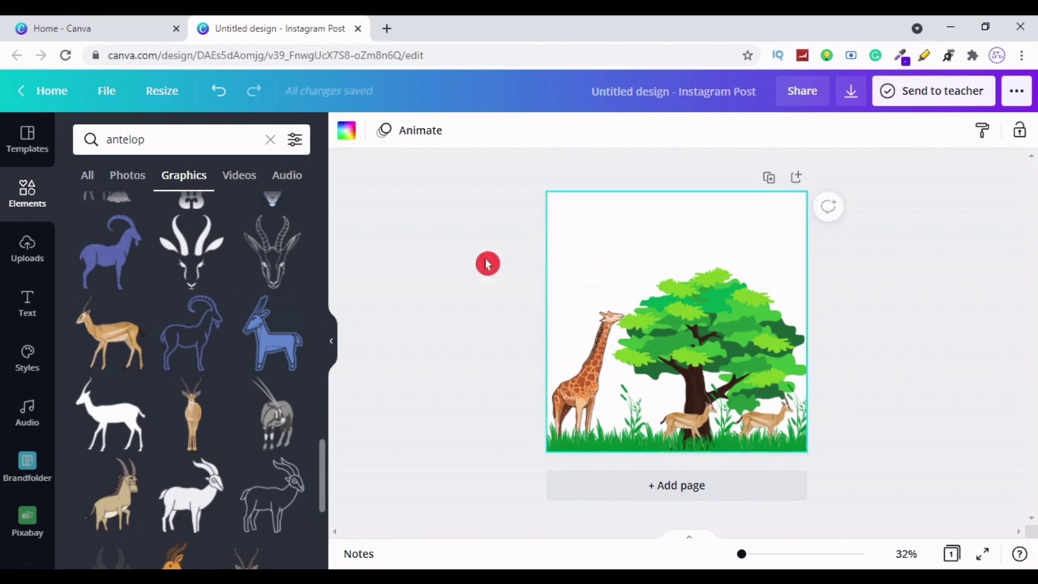
click(475, 287)
- Replace the antelope search with a search for 'evening' images
click(272, 140)
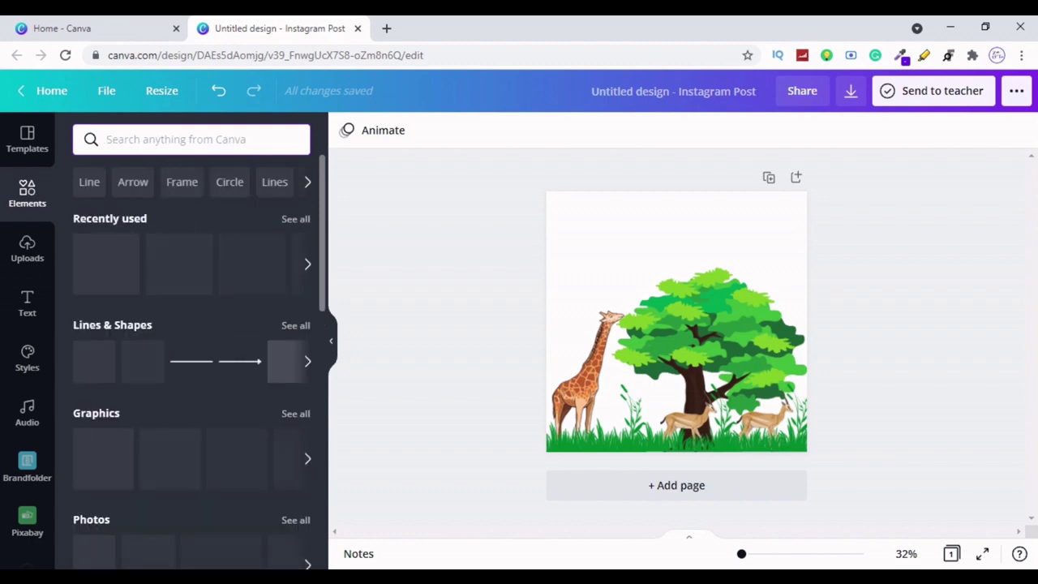
text(evin)
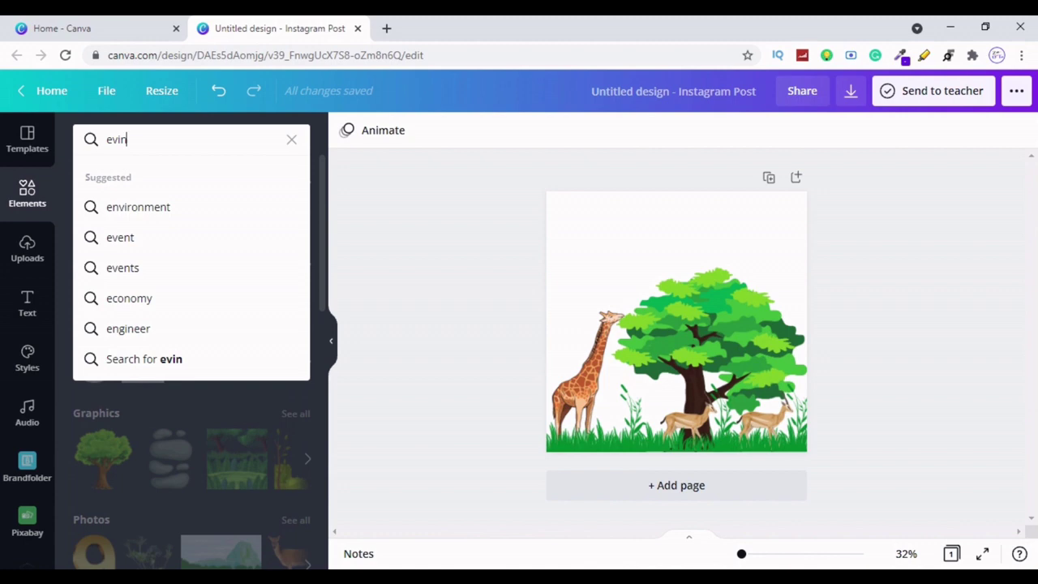
key(BackSpace)
key(BackSpace)
text(e)
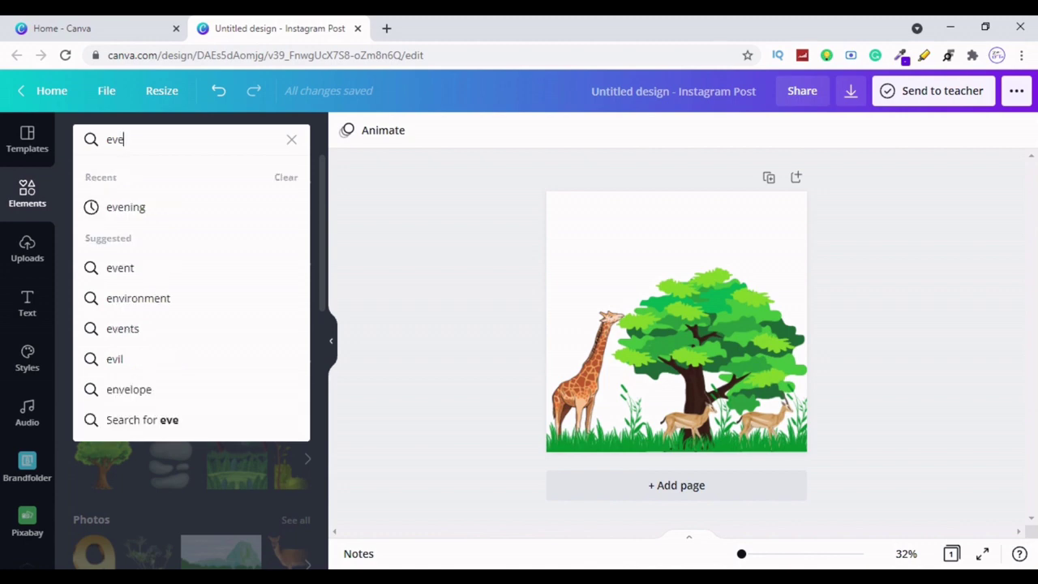
text(nini)
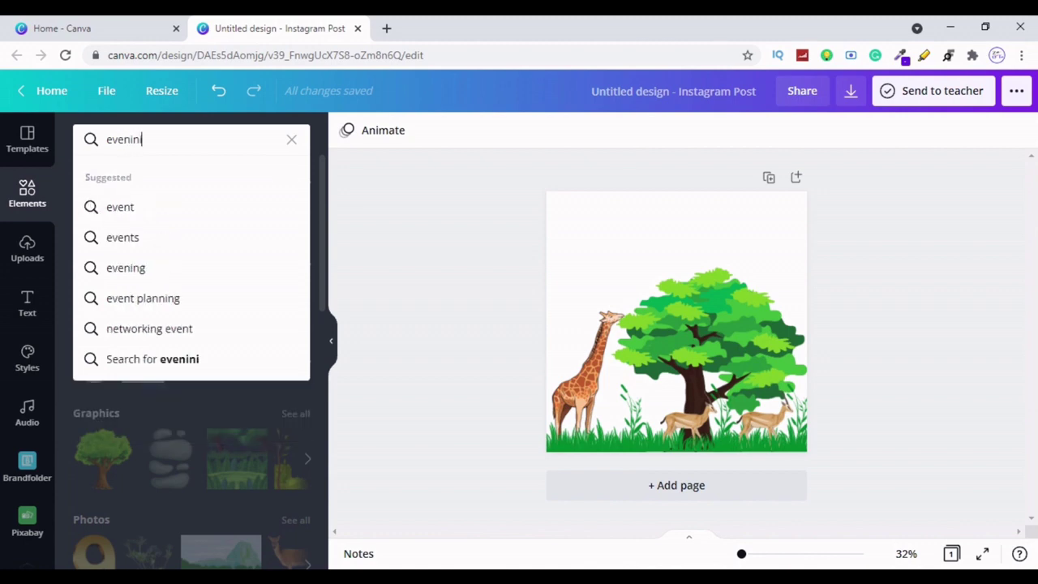
key(BackSpace)
key(BackSpace)
key(BackSpace)
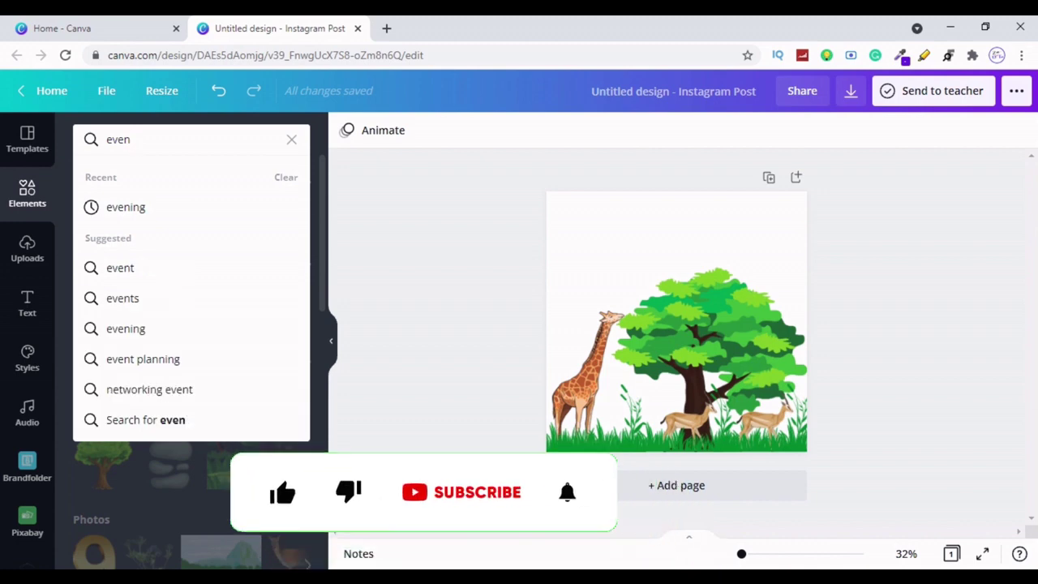
text(ing)
key(Return)
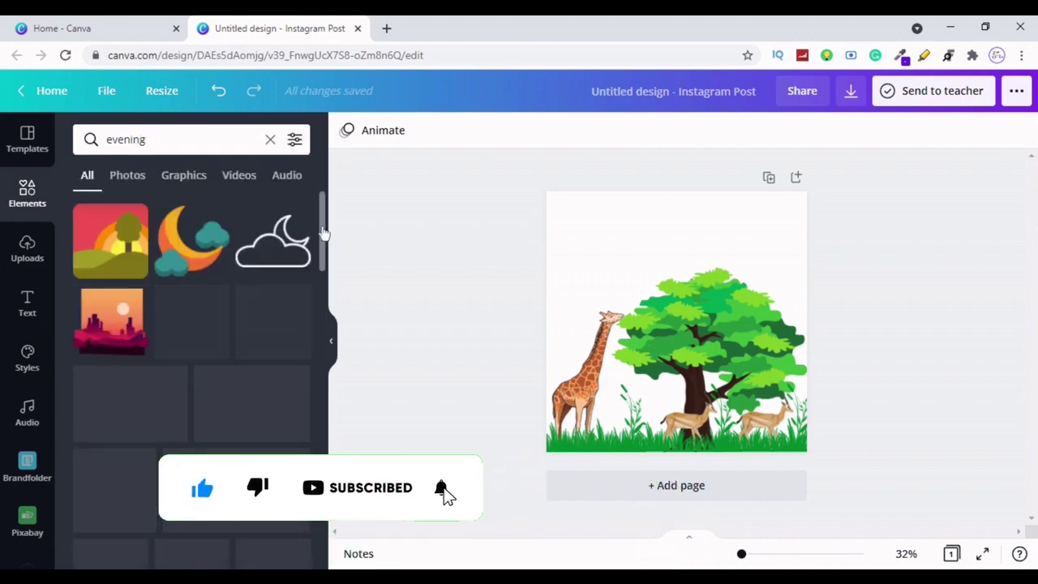
- Add the sunset photo, set it as the page background, and clear the search
mouse_move(323, 235)
mouse_down()
mouse_move(324, 264)
mouse_move(322, 233)
mouse_up()
click(263, 401)
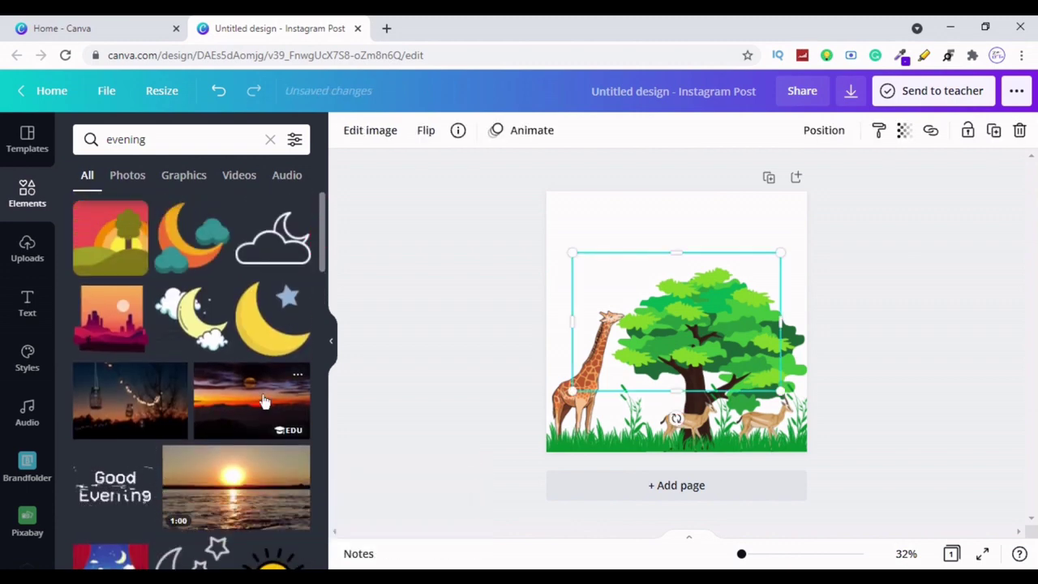
right_click(631, 333)
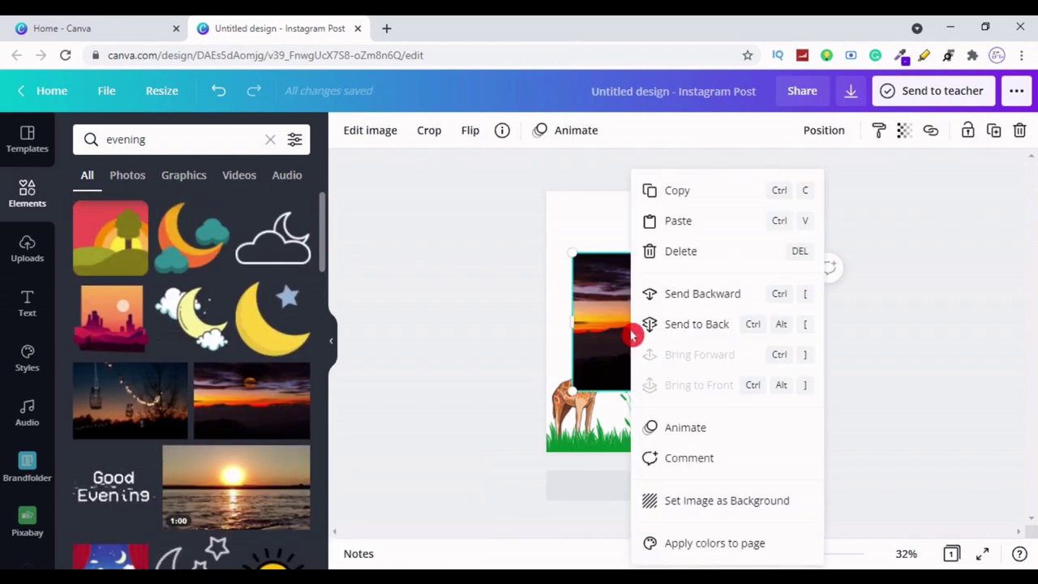
click(669, 502)
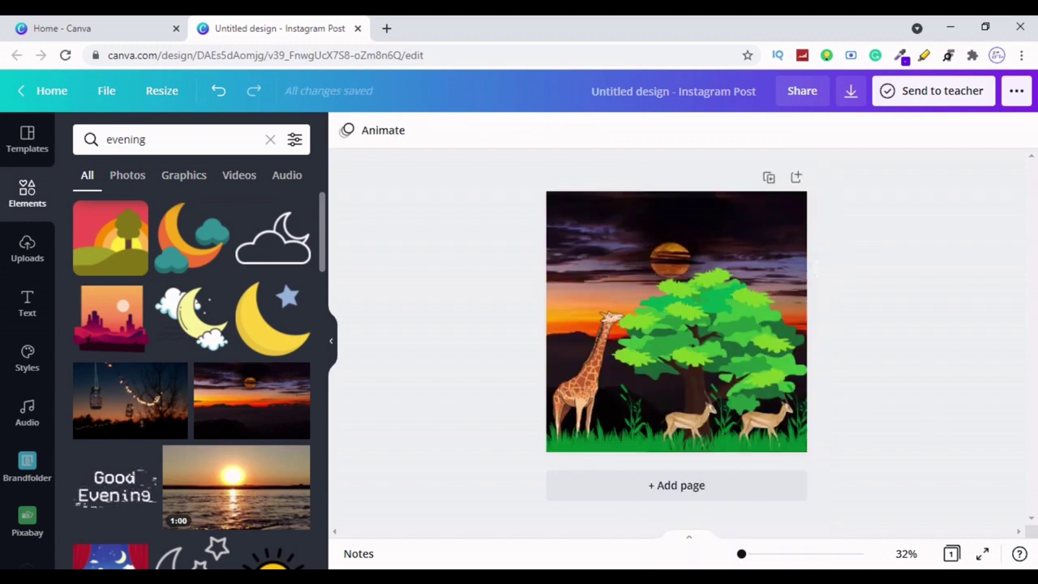
click(270, 141)
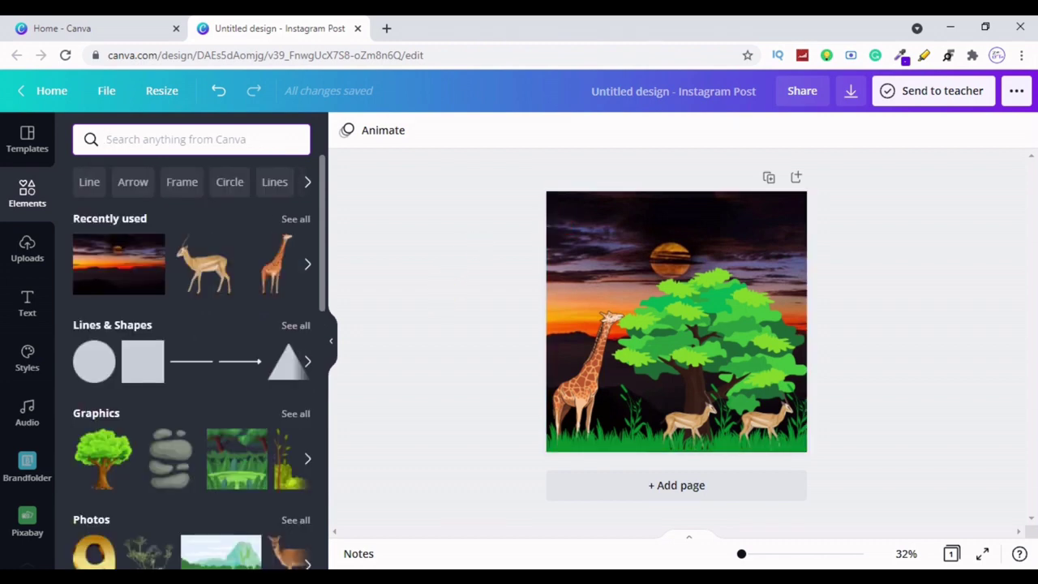
- Search 'birds' and place the flying-birds graphic in the upper-right sky
text(b)
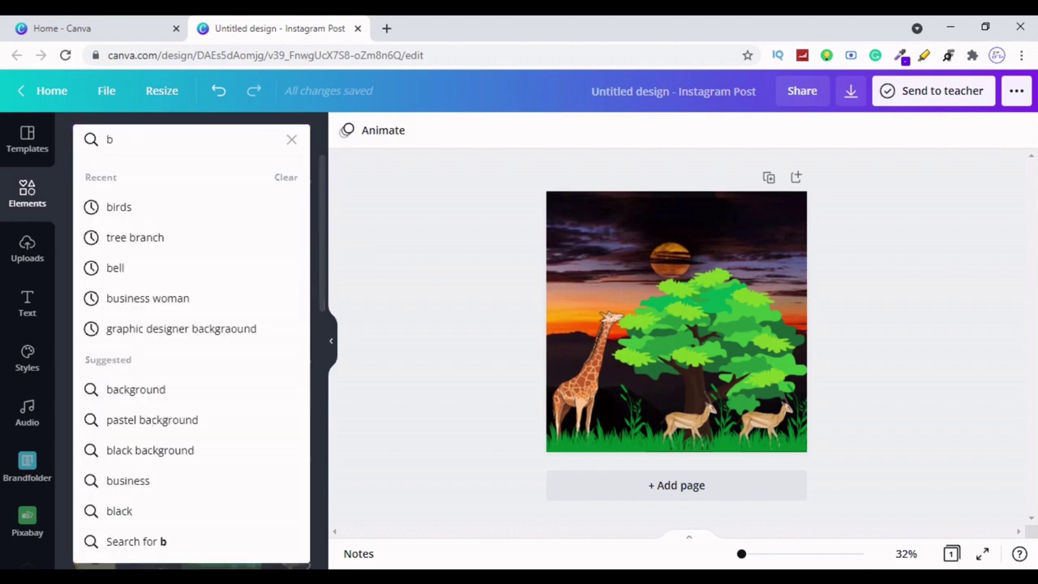
text(i)
key(BackSpace)
text(ir)
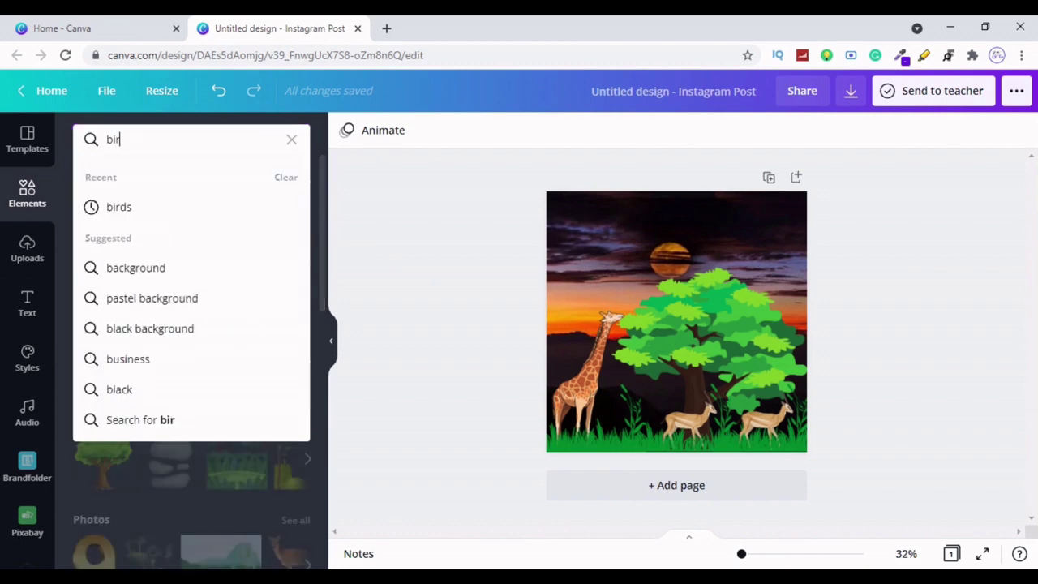
text(ds)
key(Return)
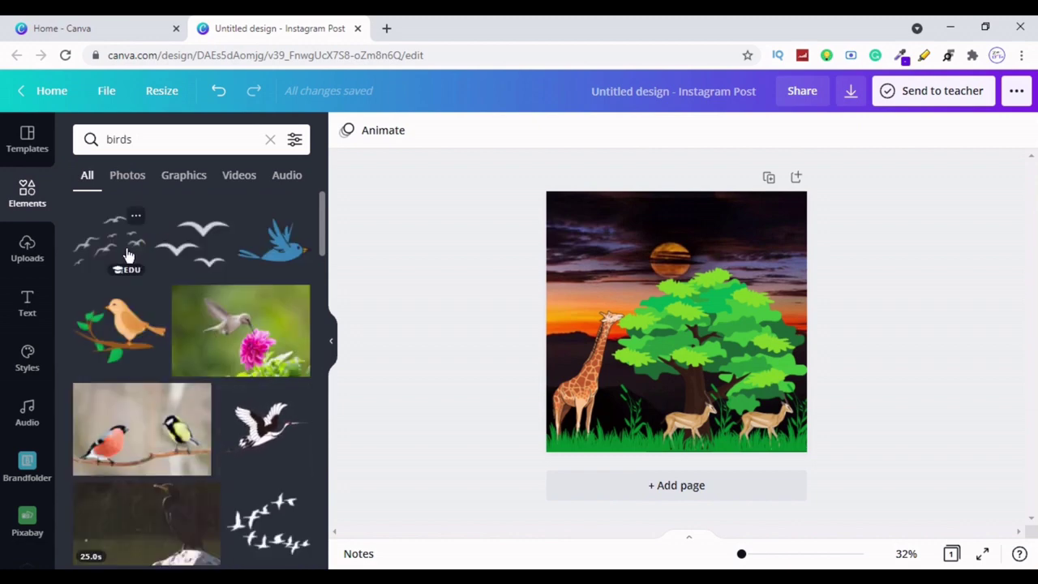
click(273, 538)
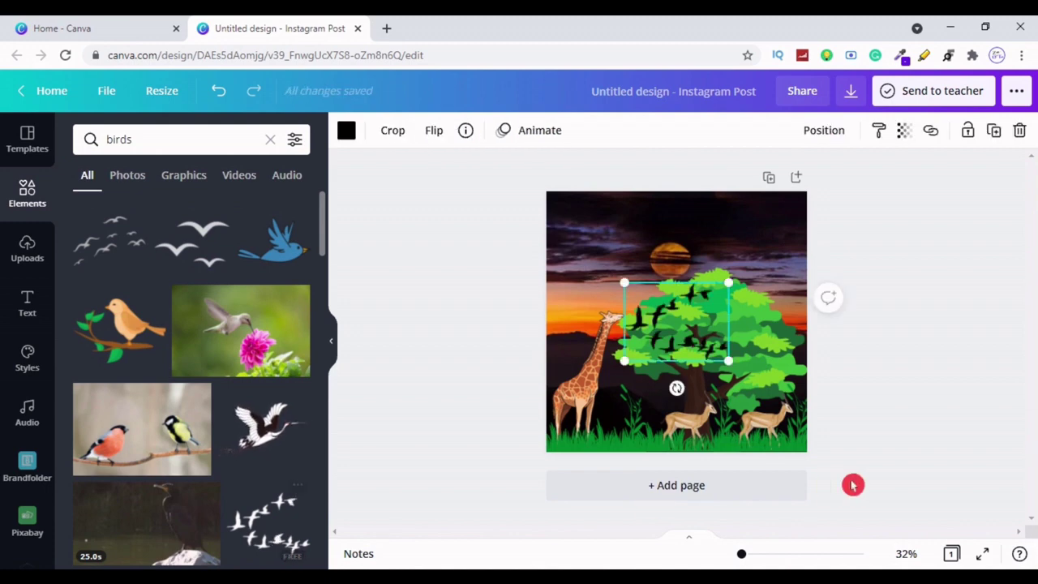
mouse_move(683, 349)
mouse_down()
mouse_move(625, 266)
mouse_move(758, 284)
mouse_move(738, 297)
mouse_up()
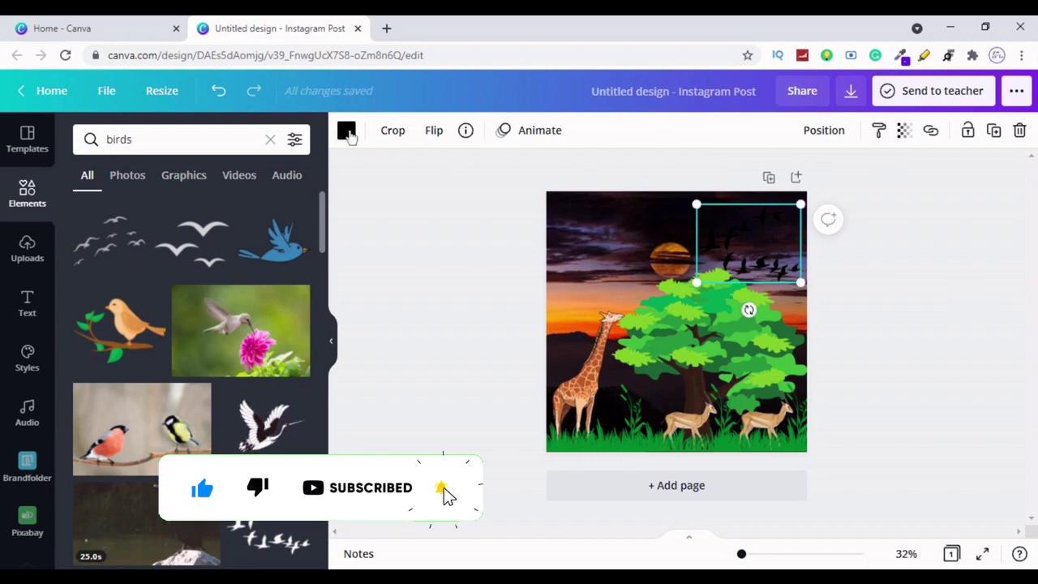
- Recolour the birds white and move that flock to the upper-left sky
click(347, 130)
click(168, 215)
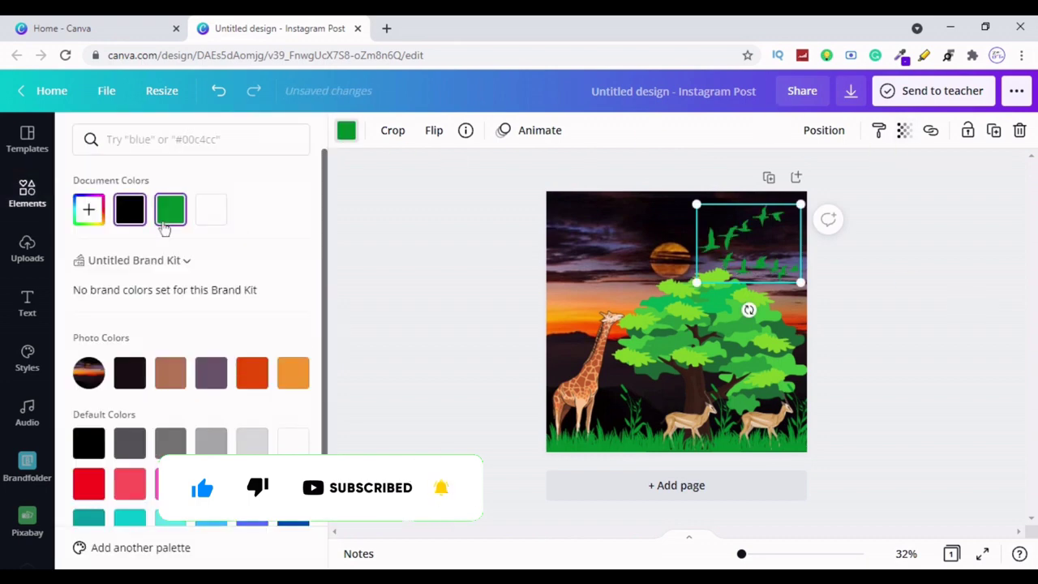
click(211, 209)
click(438, 293)
click(784, 232)
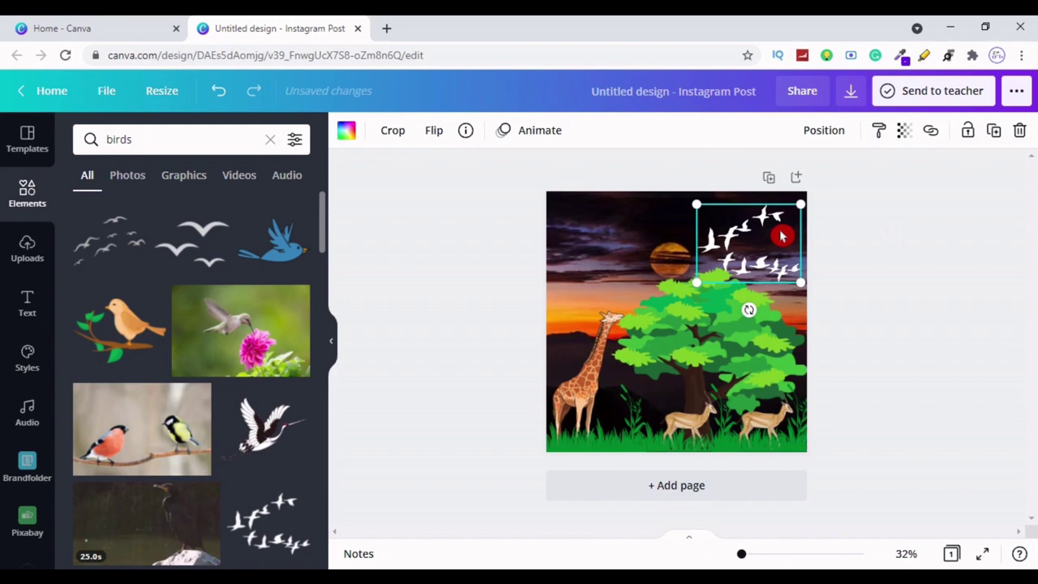
drag(763, 252, 626, 239)
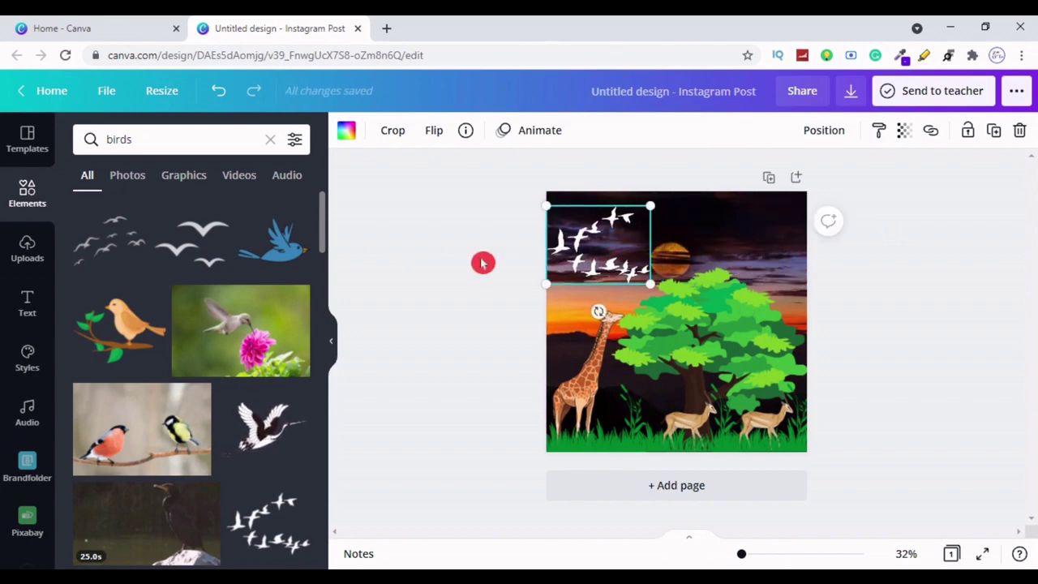
- Move the other flock to the upper-right sky and tint the left flock dark grey
click(631, 337)
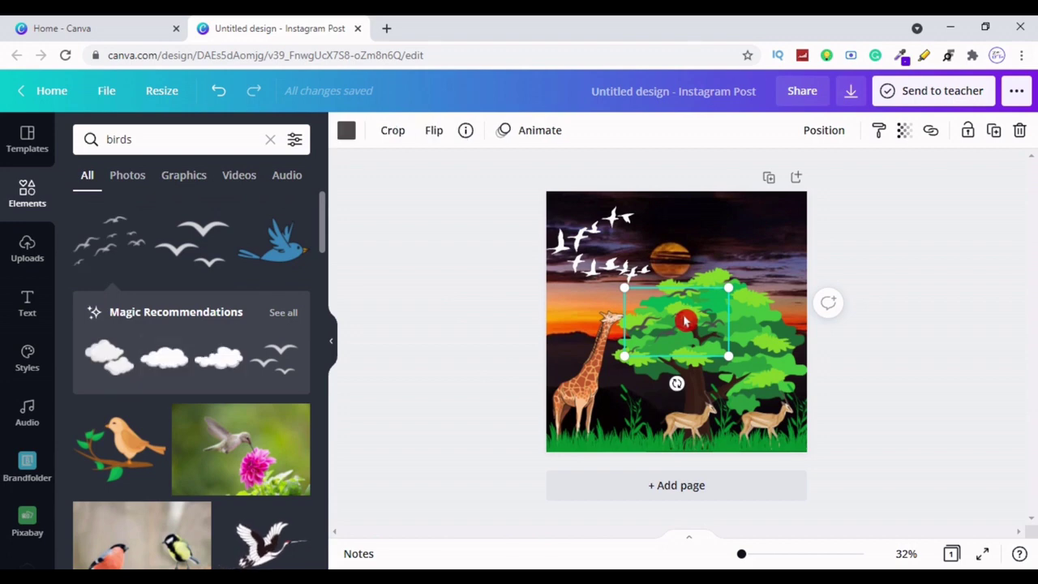
mouse_move(677, 317)
mouse_down()
mouse_move(707, 309)
mouse_move(756, 235)
mouse_up()
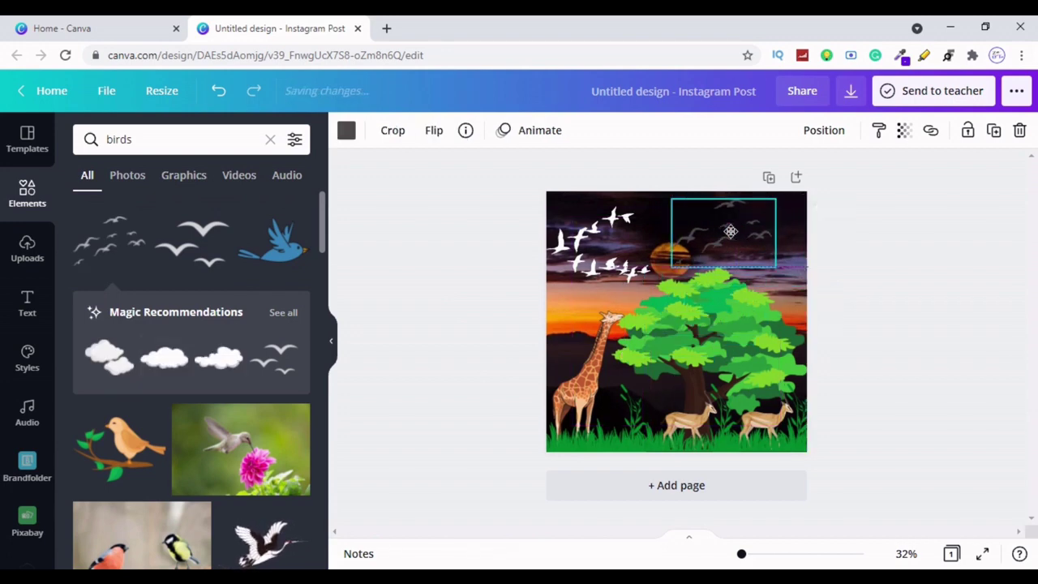
click(558, 239)
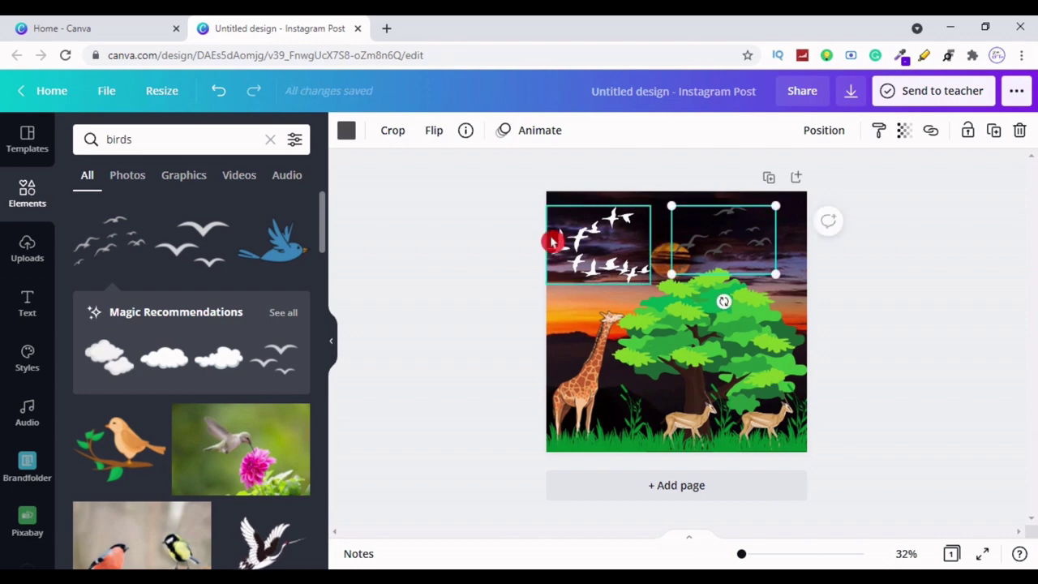
click(346, 134)
click(171, 209)
click(420, 330)
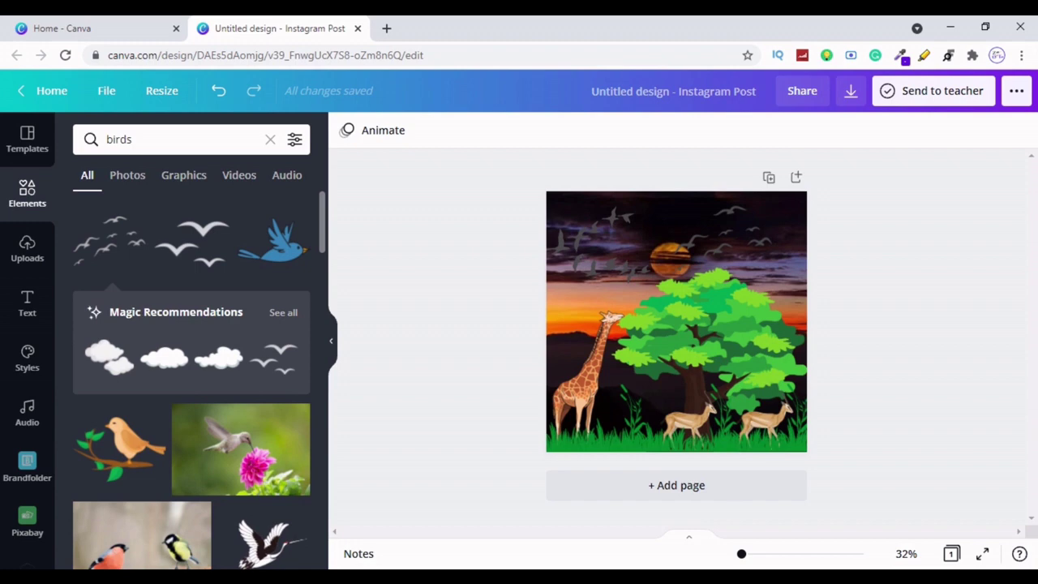
- Download the design as a 1080 × 1080 px PNG
click(851, 93)
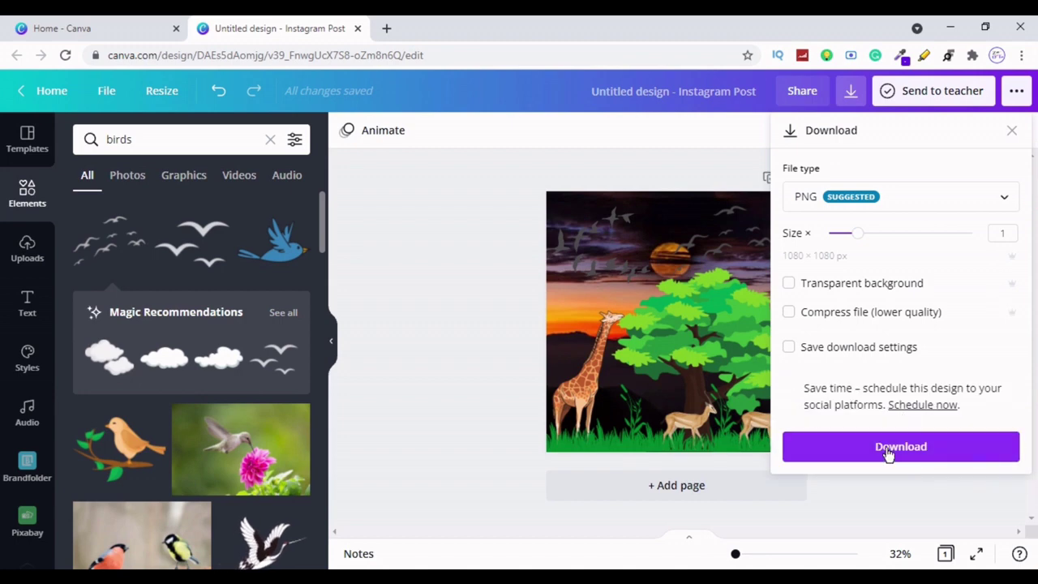
click(887, 452)
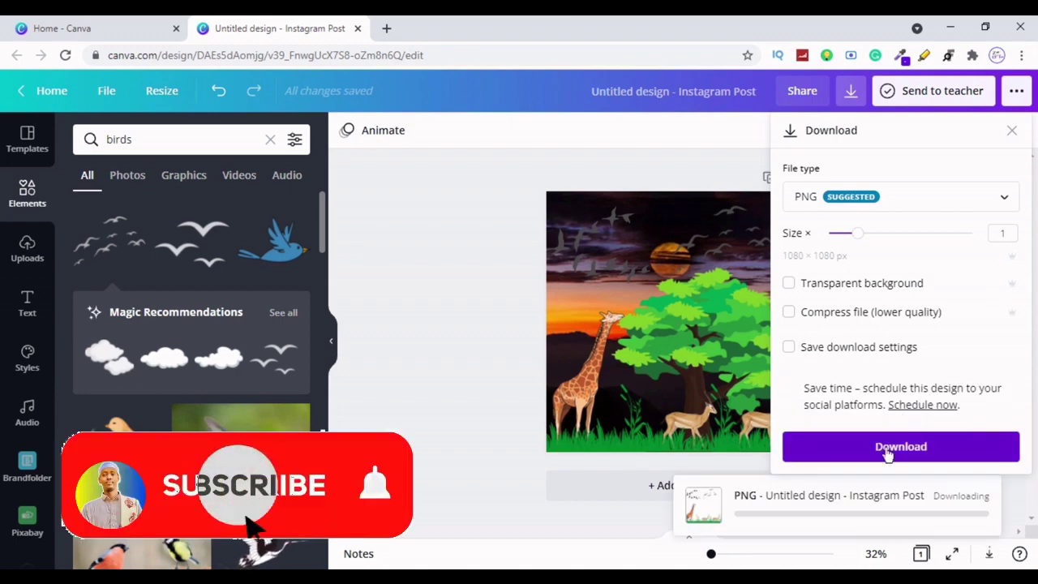